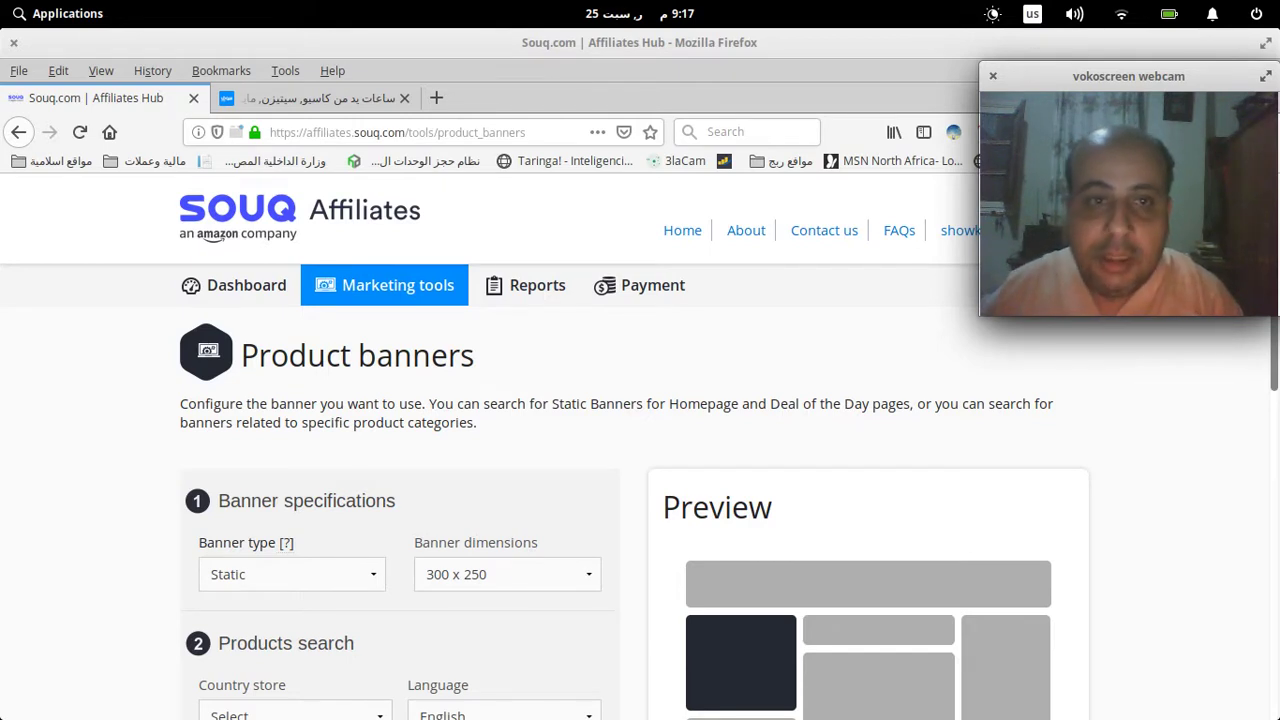
Look over the product banner settings and the available marketing tools
scroll(640, 513, "down", 1)
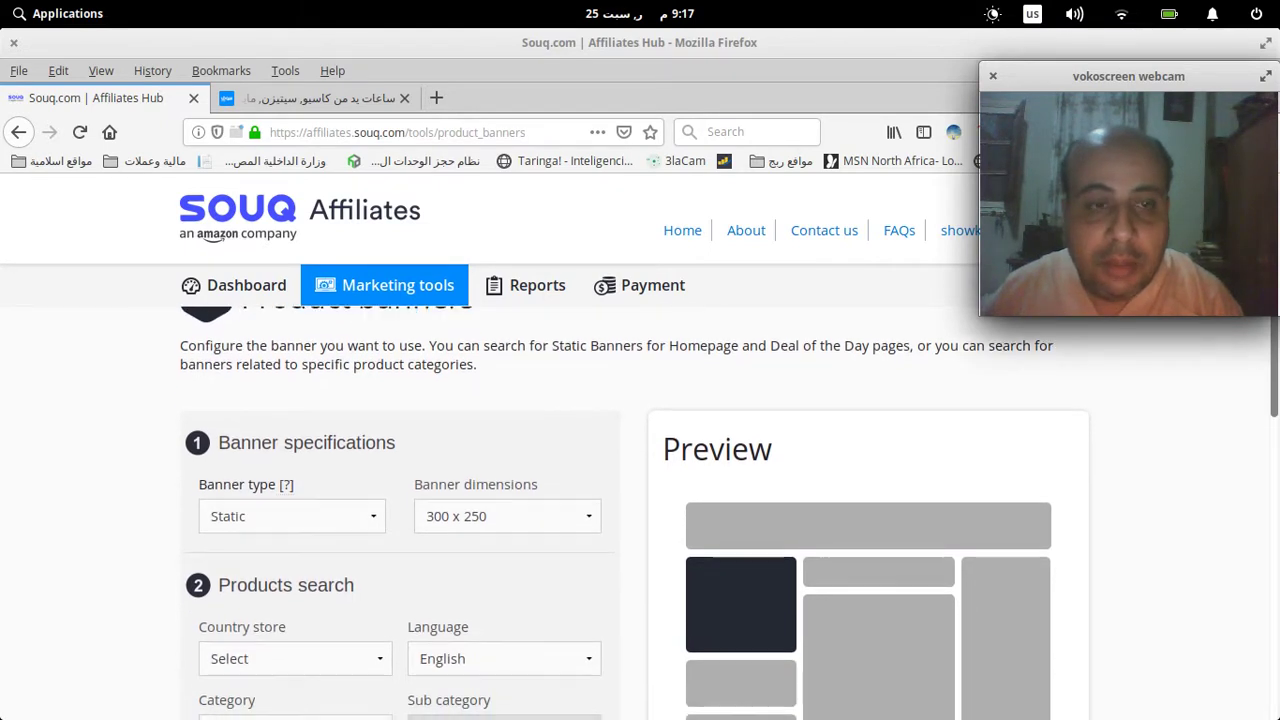
scroll(640, 513, "down", 2)
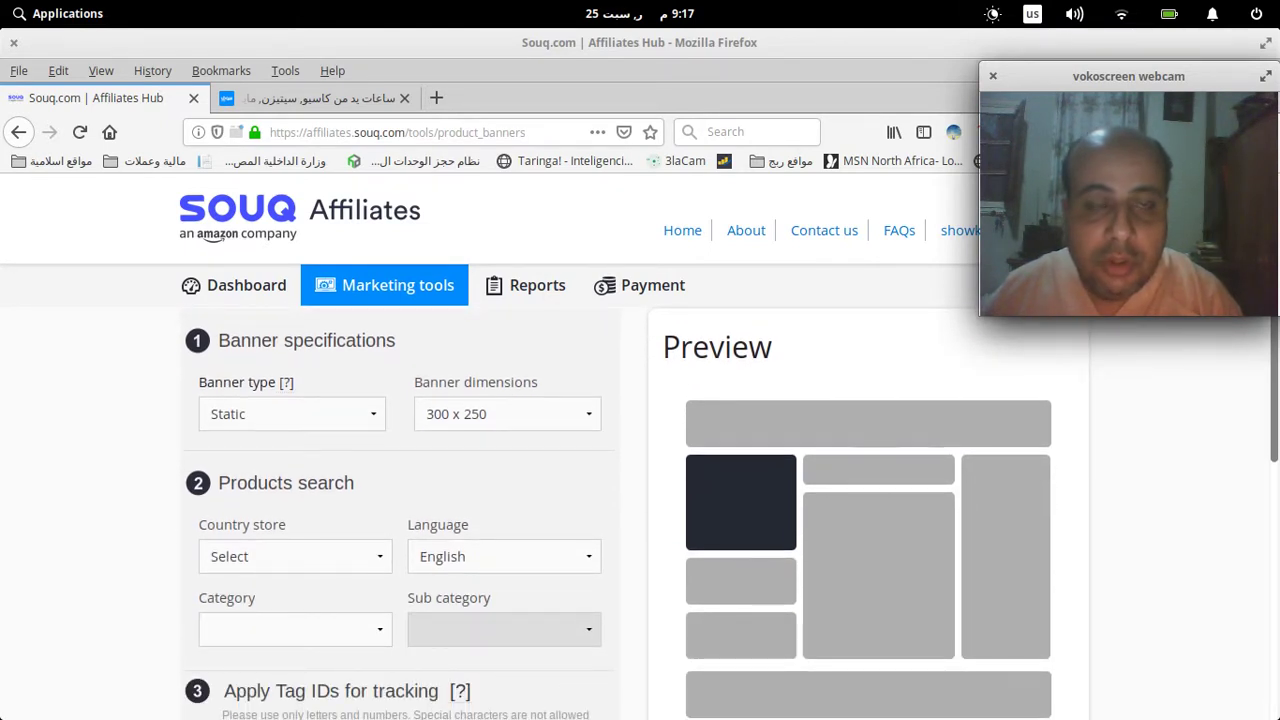
scroll(640, 513, "up", 1)
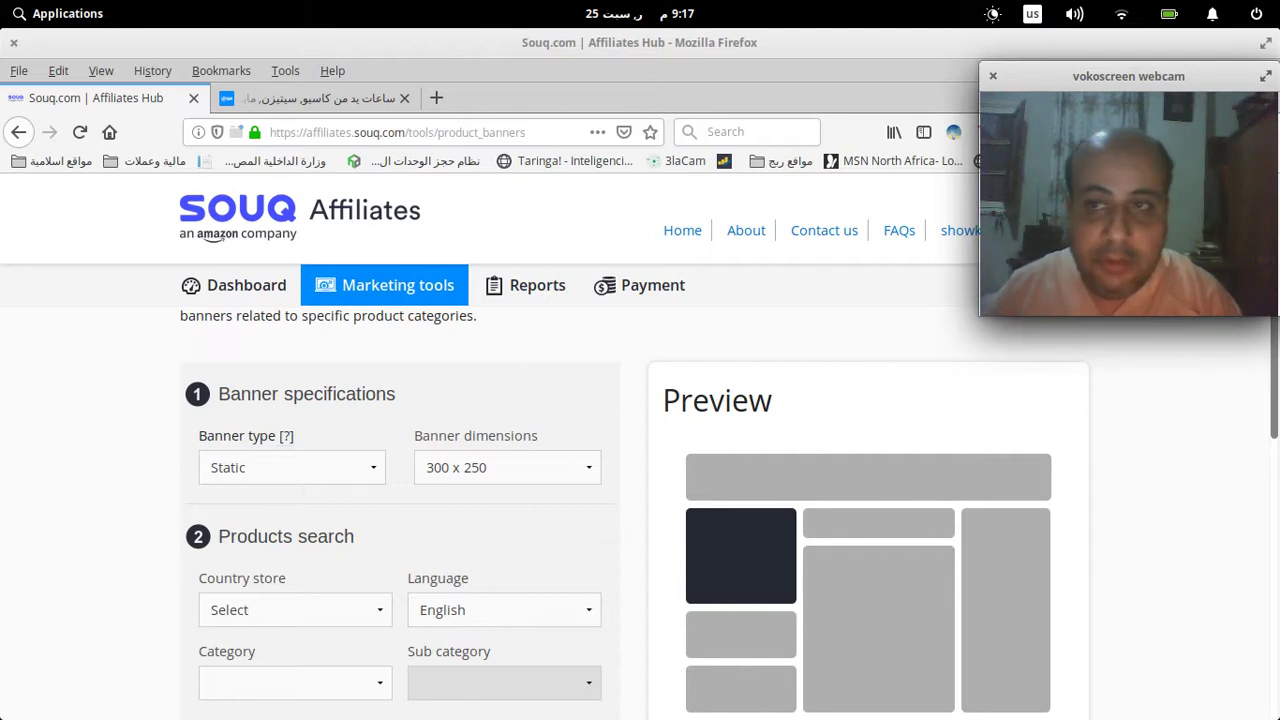
mouse_move(385, 286)
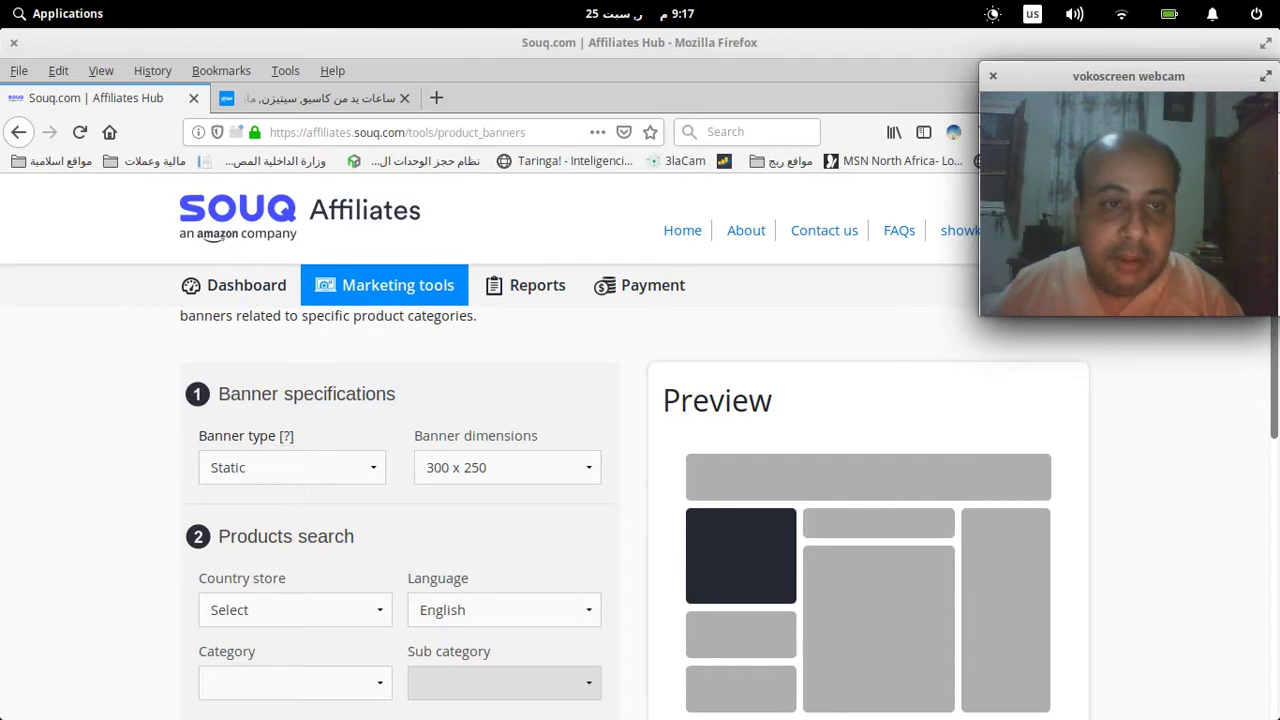
scroll(290, 360, "down", 2)
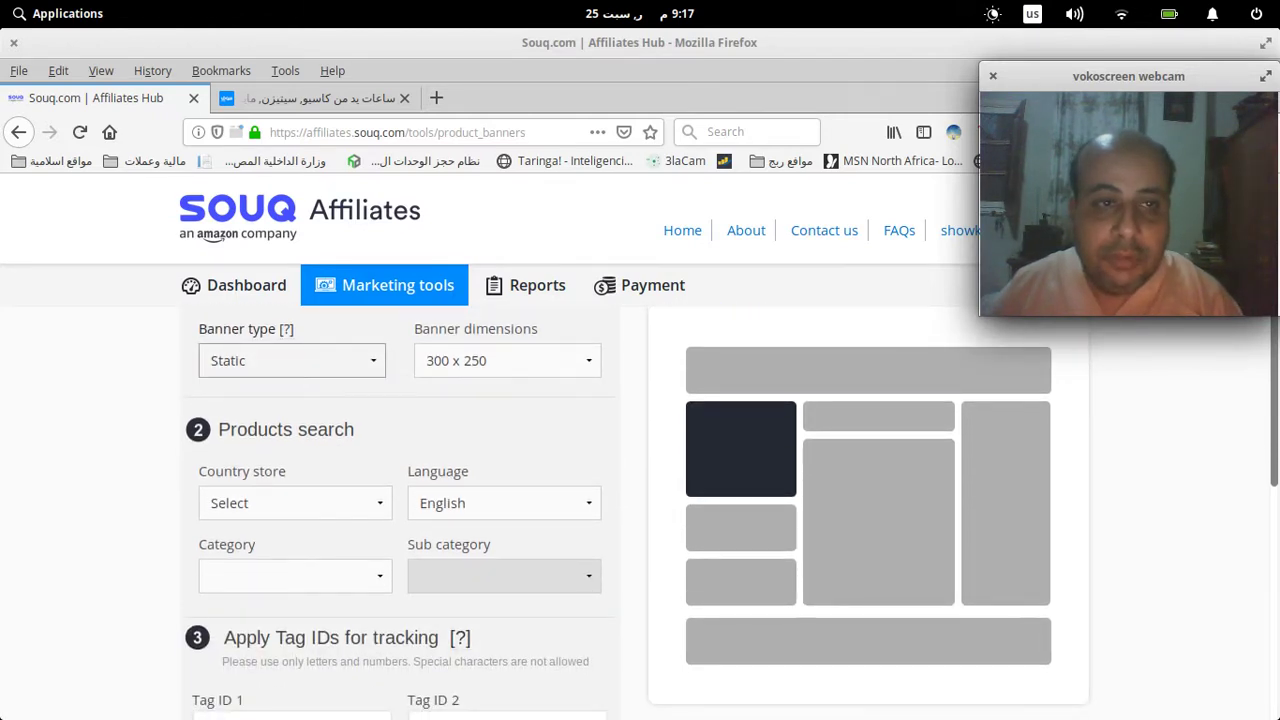
scroll(640, 510, "up", 2)
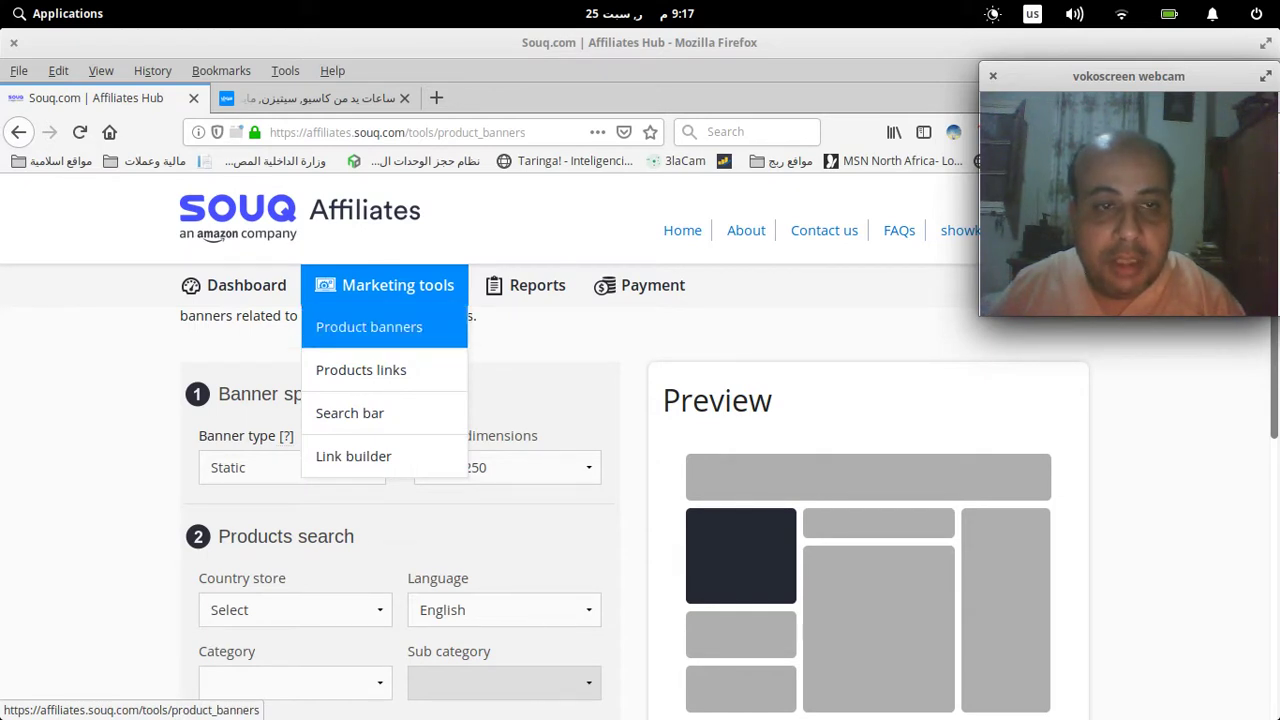
scroll(640, 515, "down", 1)
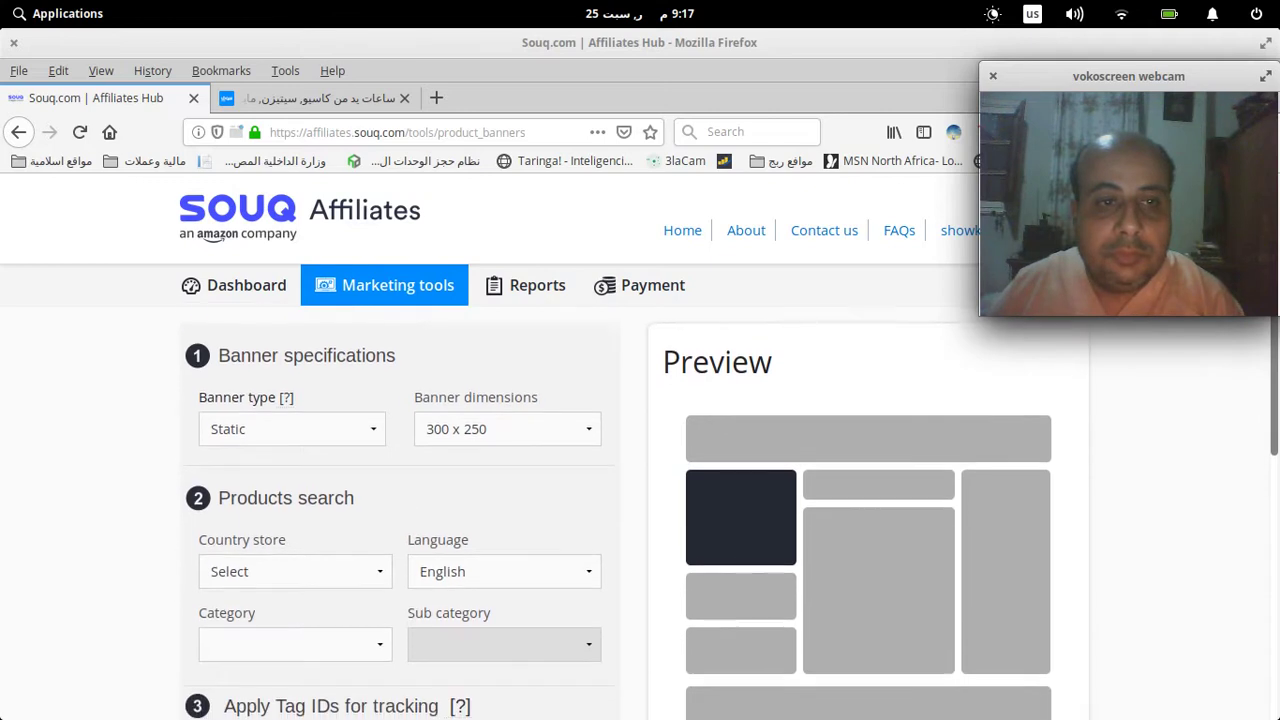
scroll(640, 515, "down", 1)
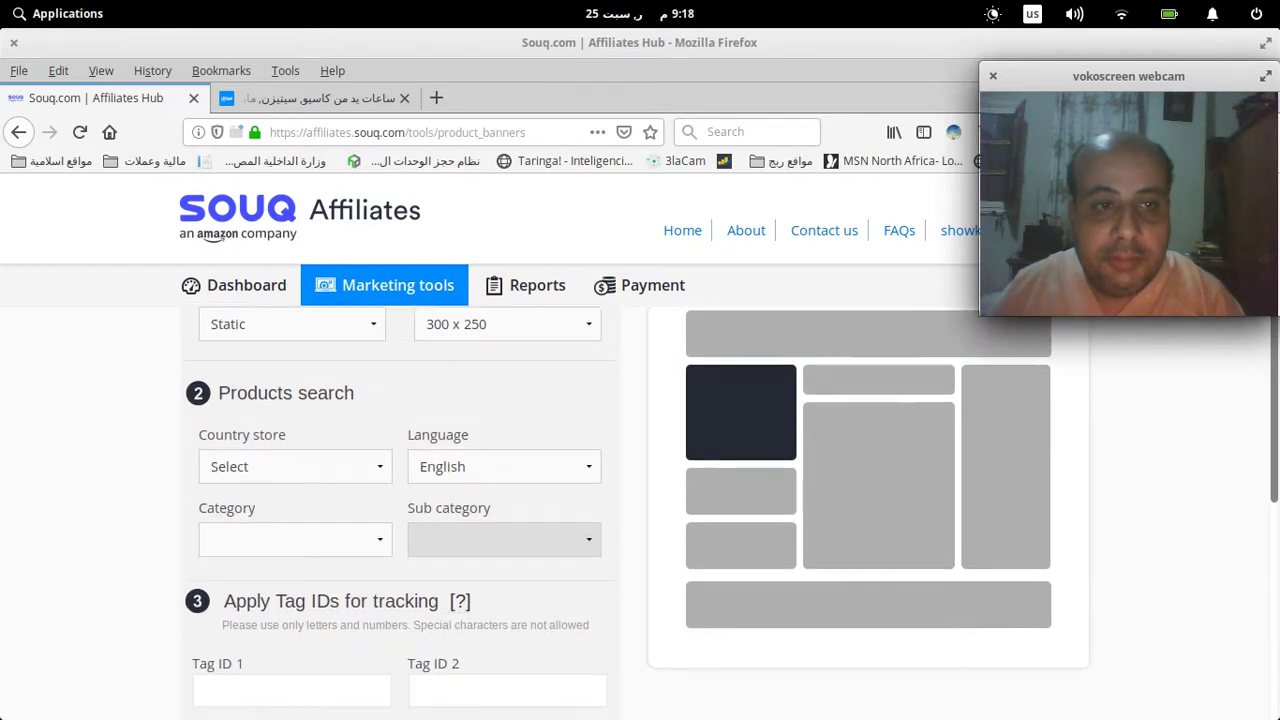
scroll(640, 515, "up", 1)
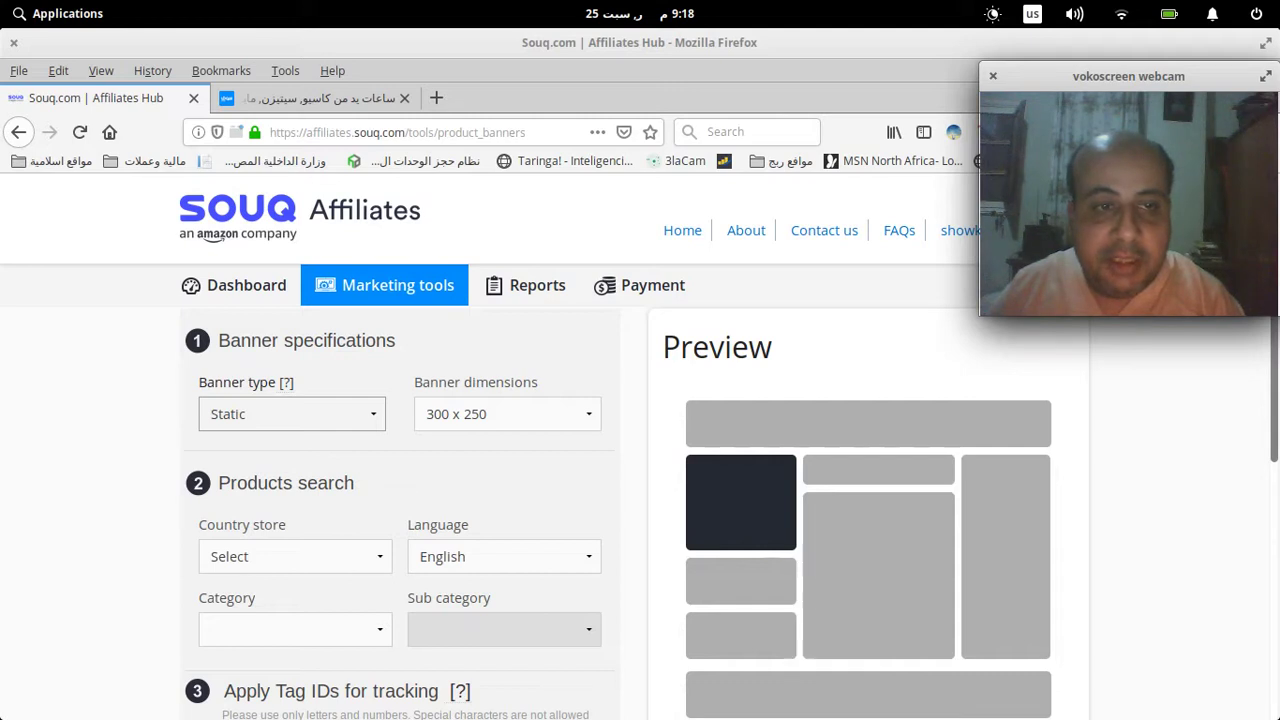
left_click(366, 411)
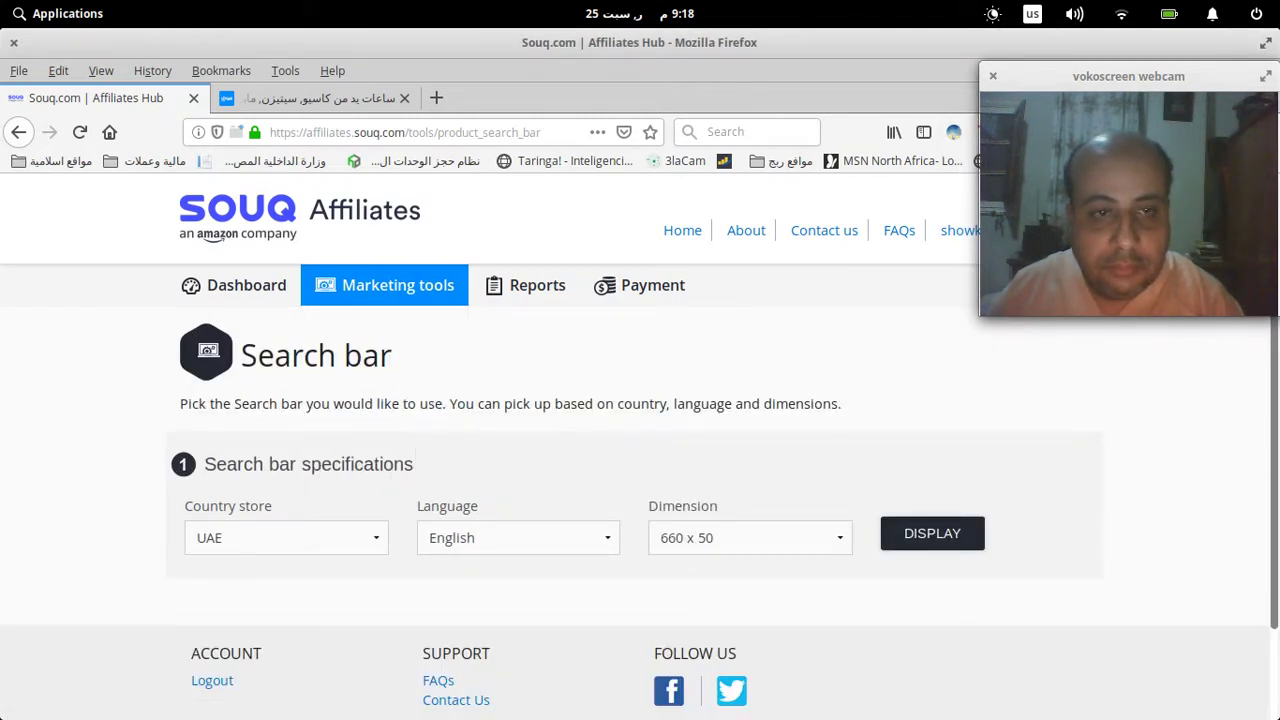
scroll(519, 447, "down", 3)
scroll(519, 447, "up", 3)
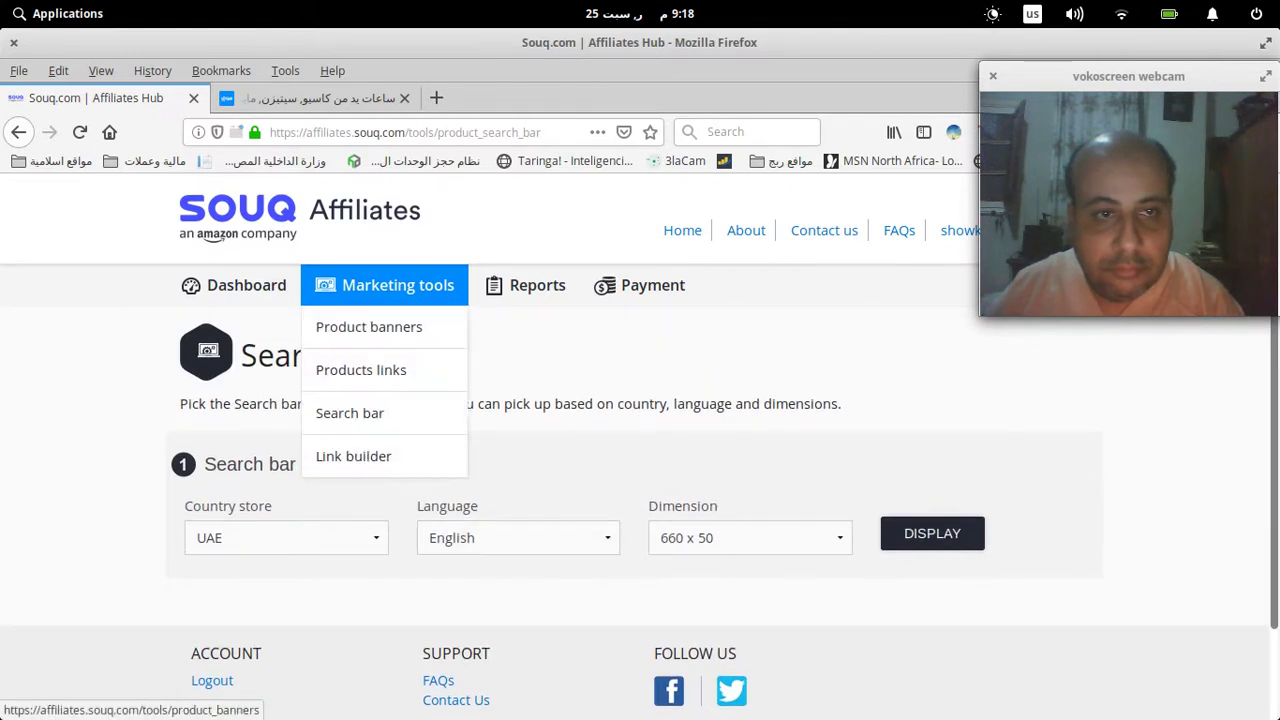
left_click(369, 327)
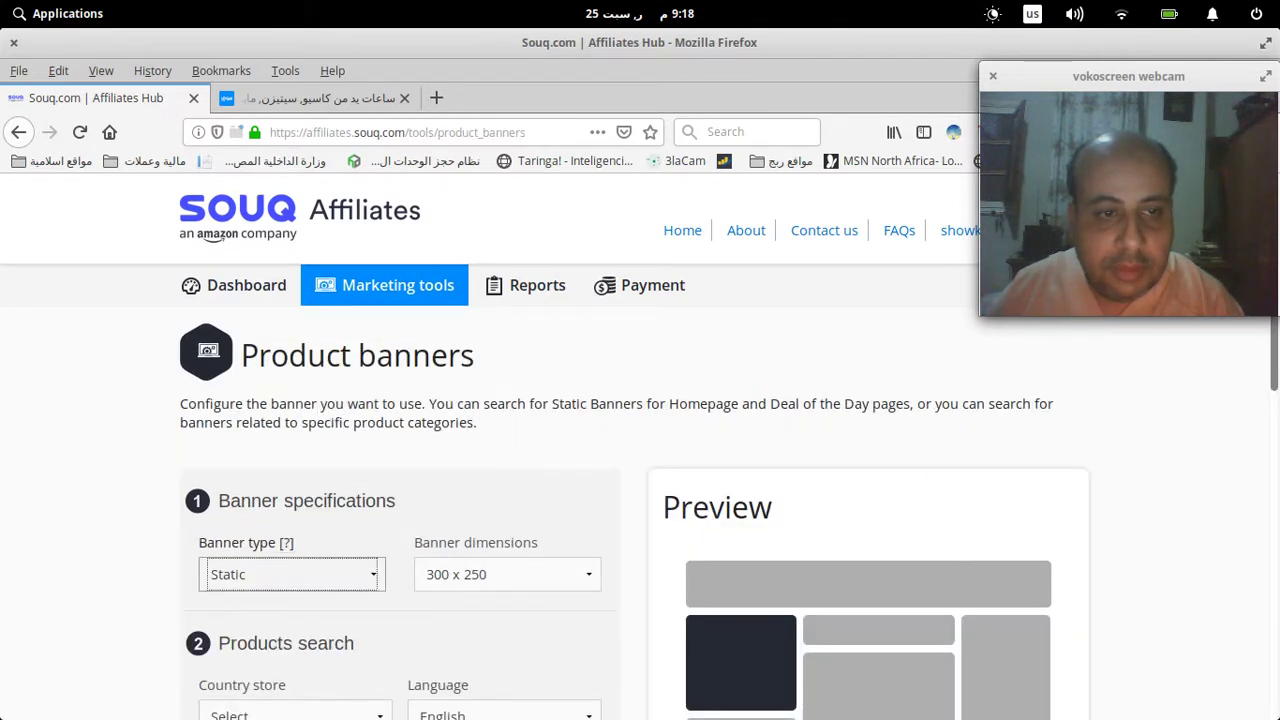
Set the product banner's type to Carousel and its dimensions to 120 x 600
left_click(290, 575)
key("Escape")
scroll(640, 513, "down", 1)
left_click(291, 521)
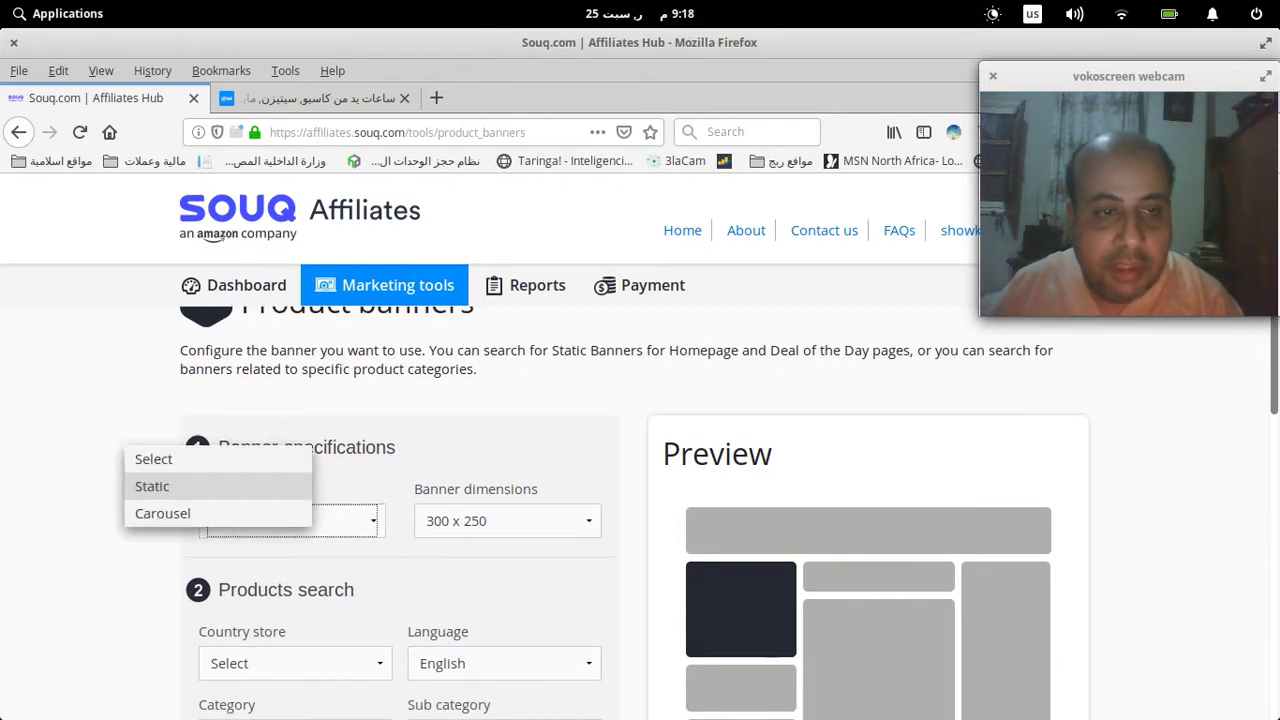
left_click(218, 513)
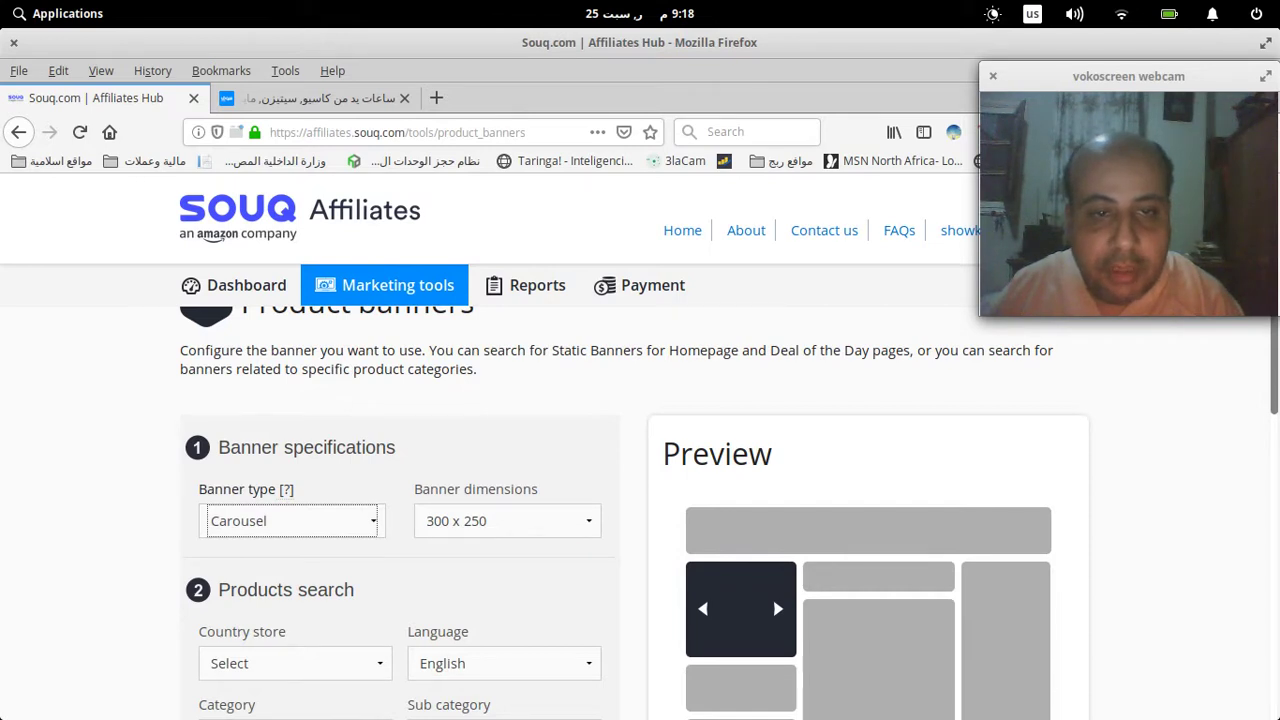
scroll(640, 513, "down", 2)
left_click(507, 414)
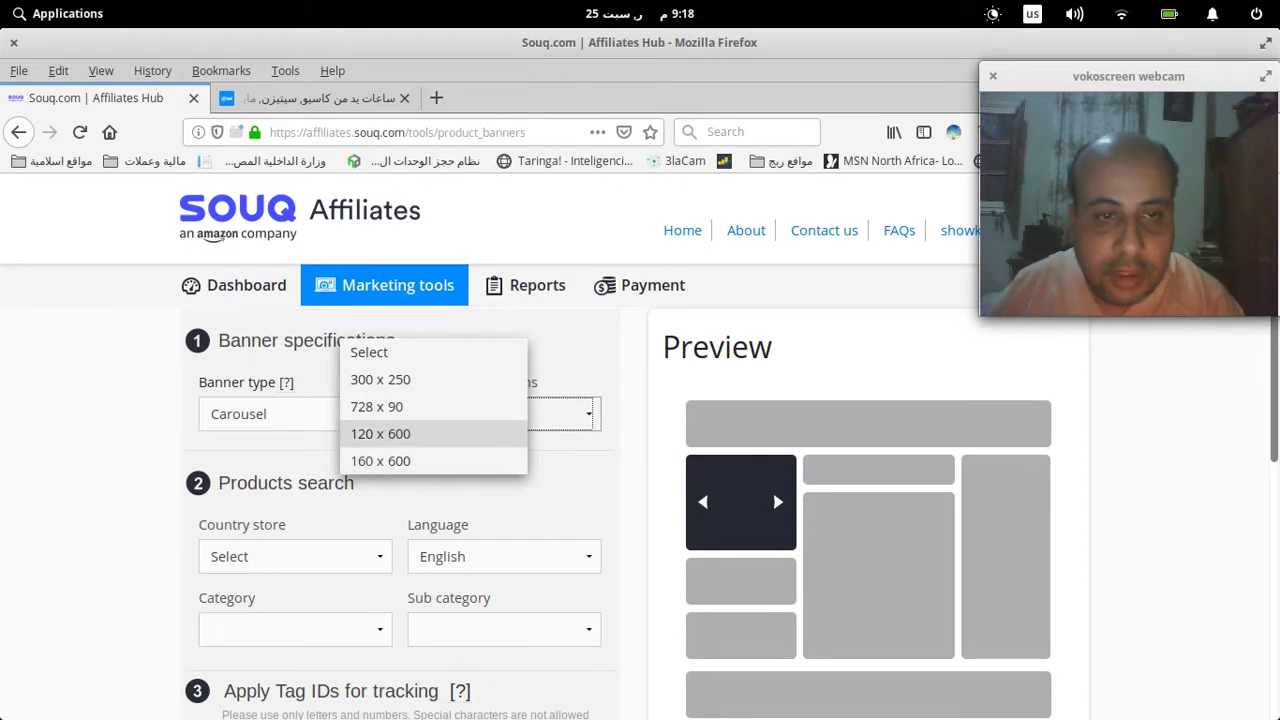
left_click(381, 434)
Set the product search's country store to Egypt and its language to Arabic
scroll(340, 520, "down", 2)
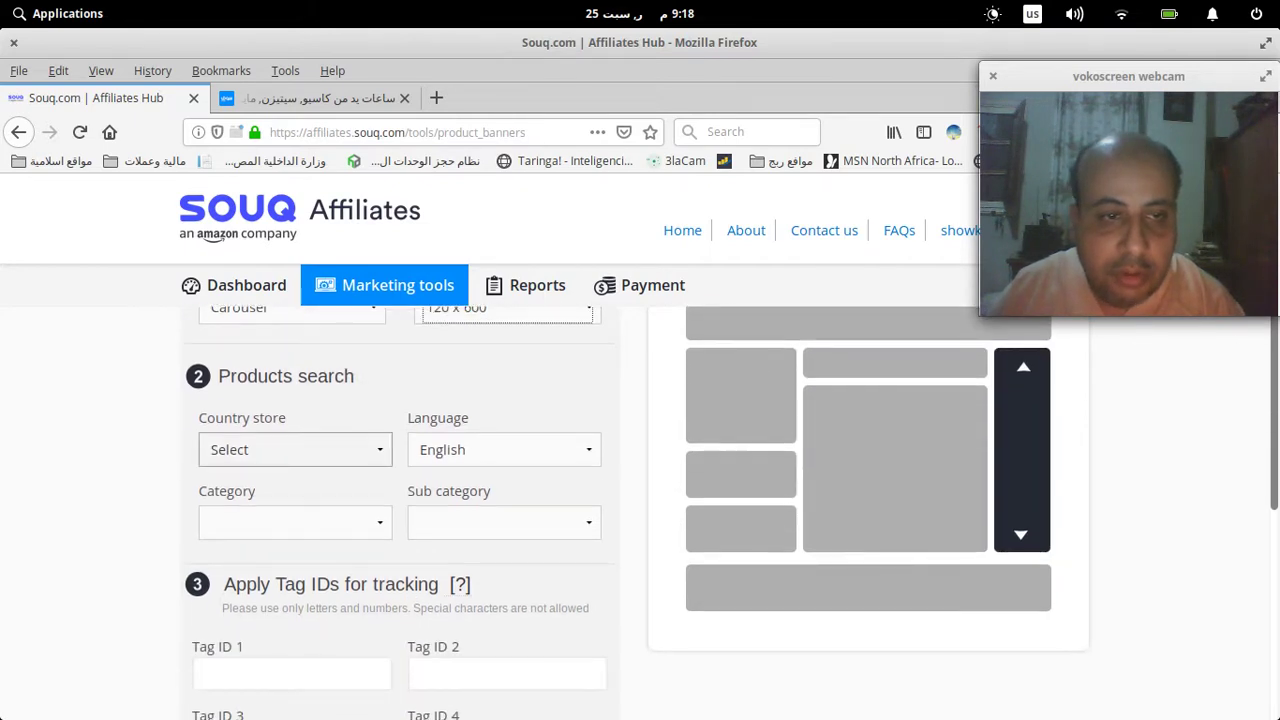
left_click(295, 449)
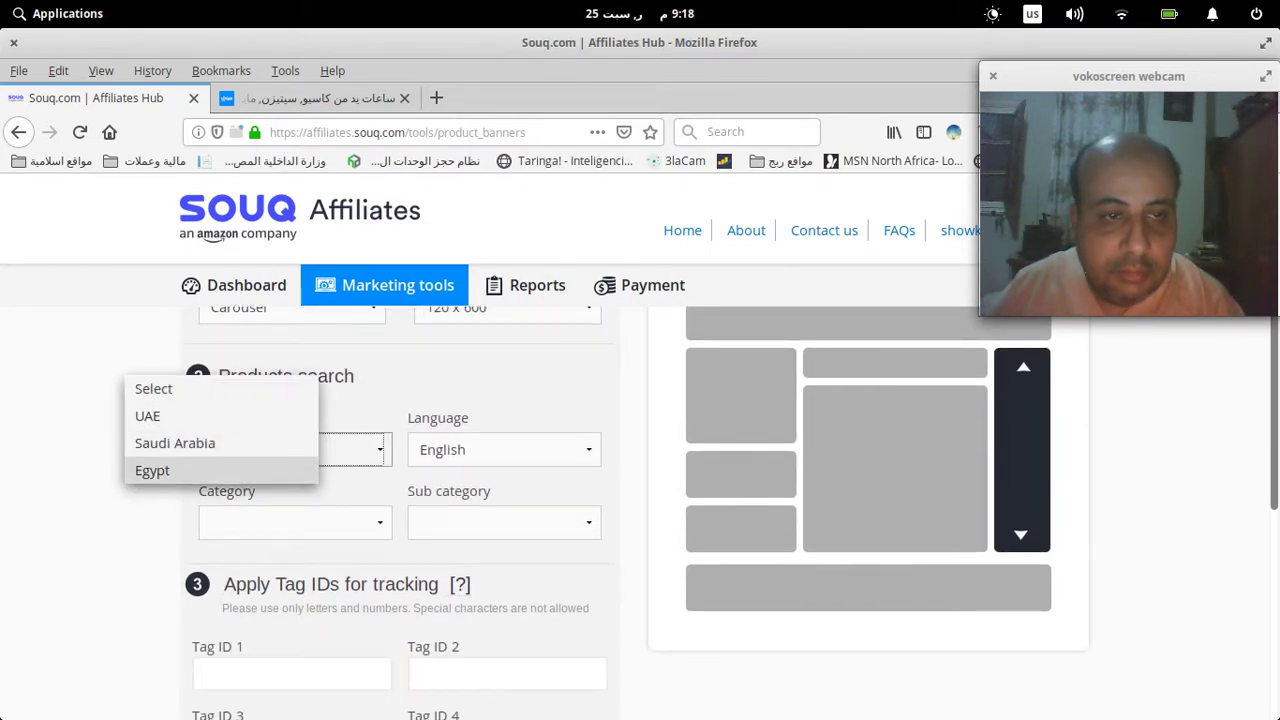
left_click(221, 470)
left_click(504, 450)
left_click(420, 389)
key("Up")
Choose Computers & Networking as the product category for the banner
scroll(640, 500, "down", 2)
left_click(300, 415)
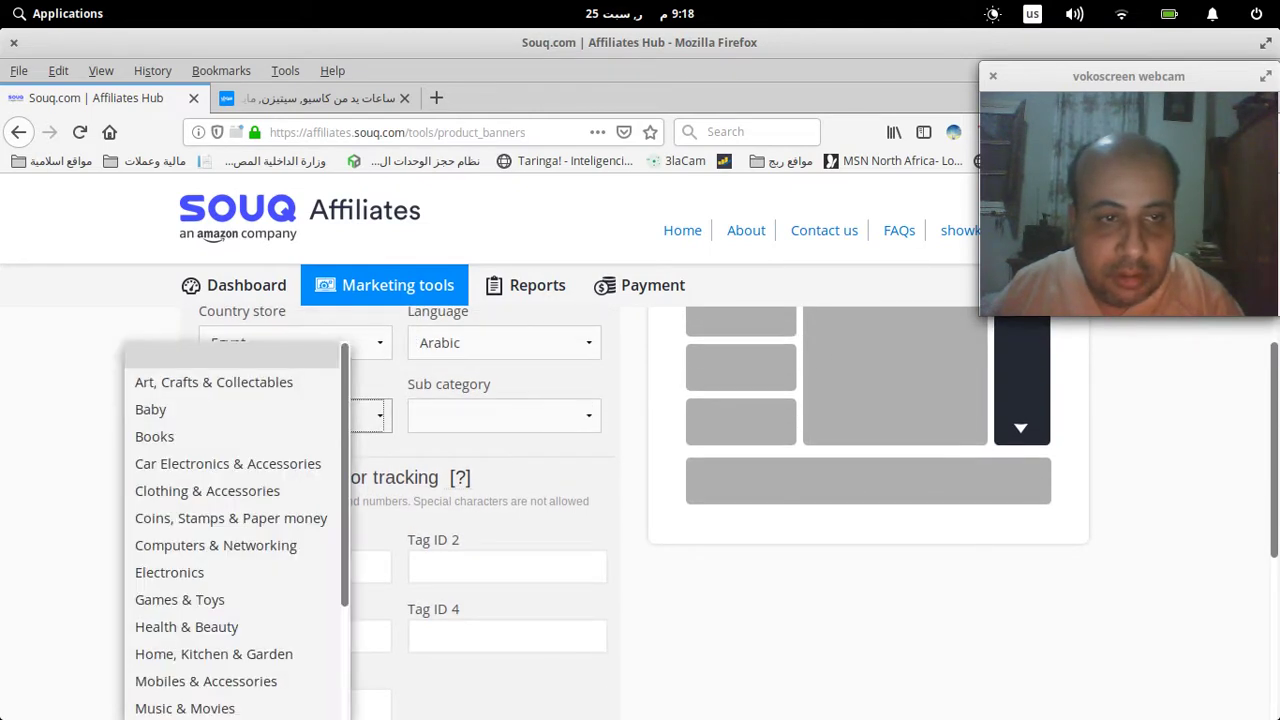
key("Down")
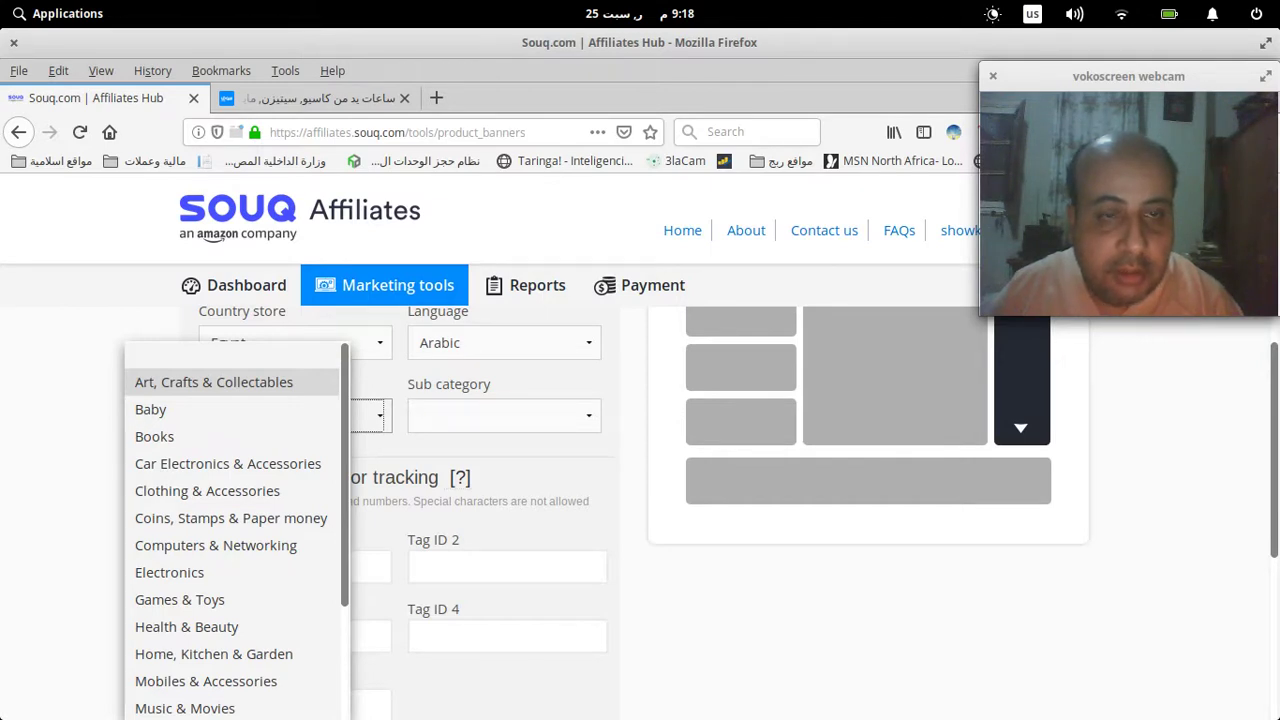
key("Down")
key("Down")
key("Up")
key("Down")
key("Down")
key("Down")
key("Down")
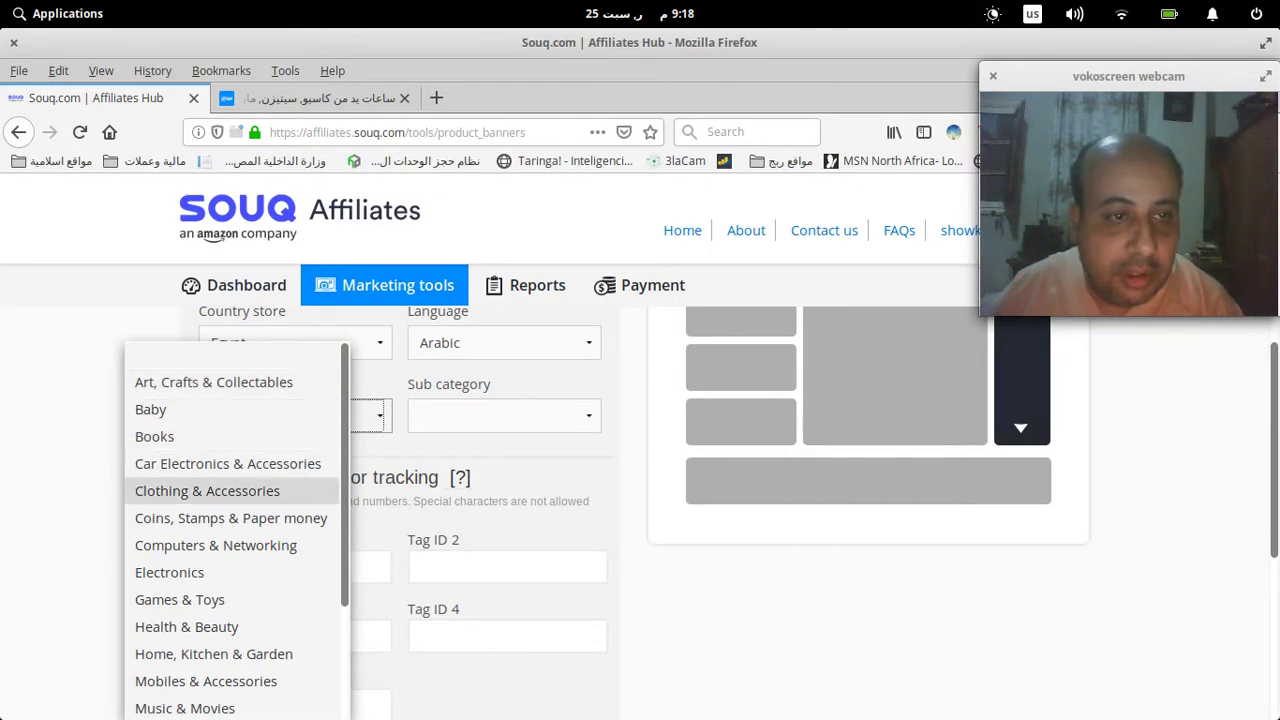
key("Down")
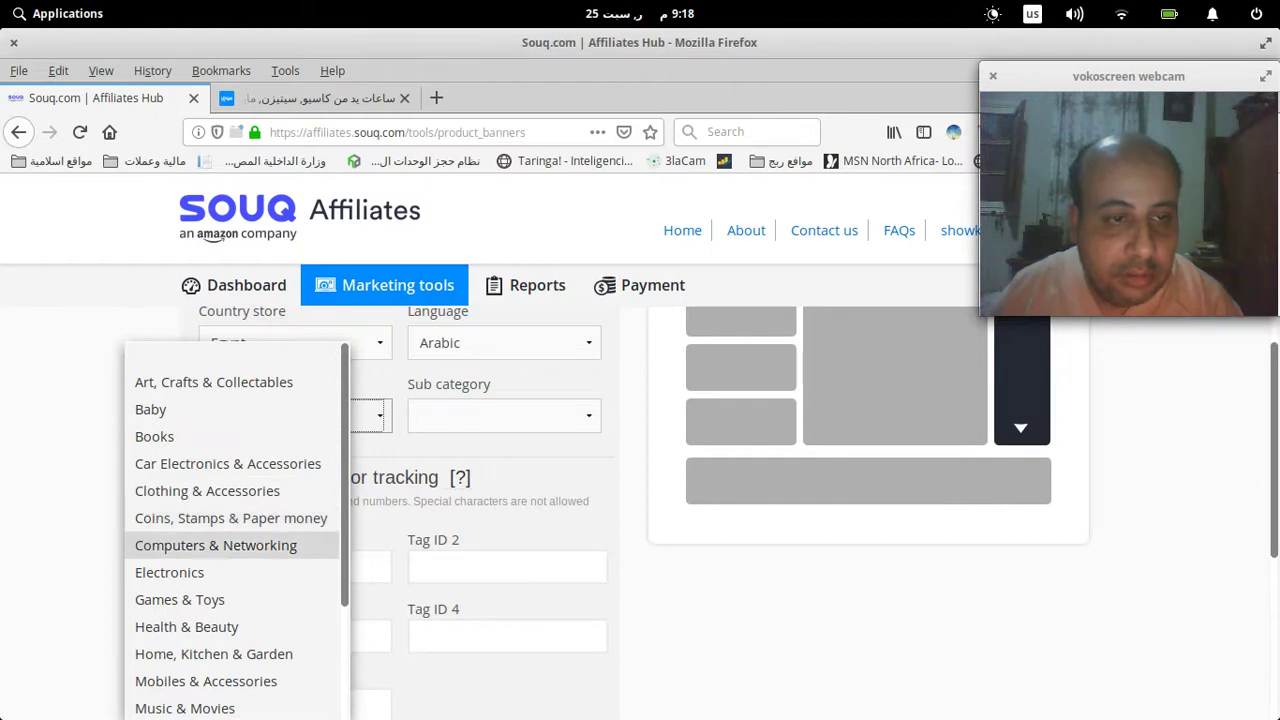
key("Return")
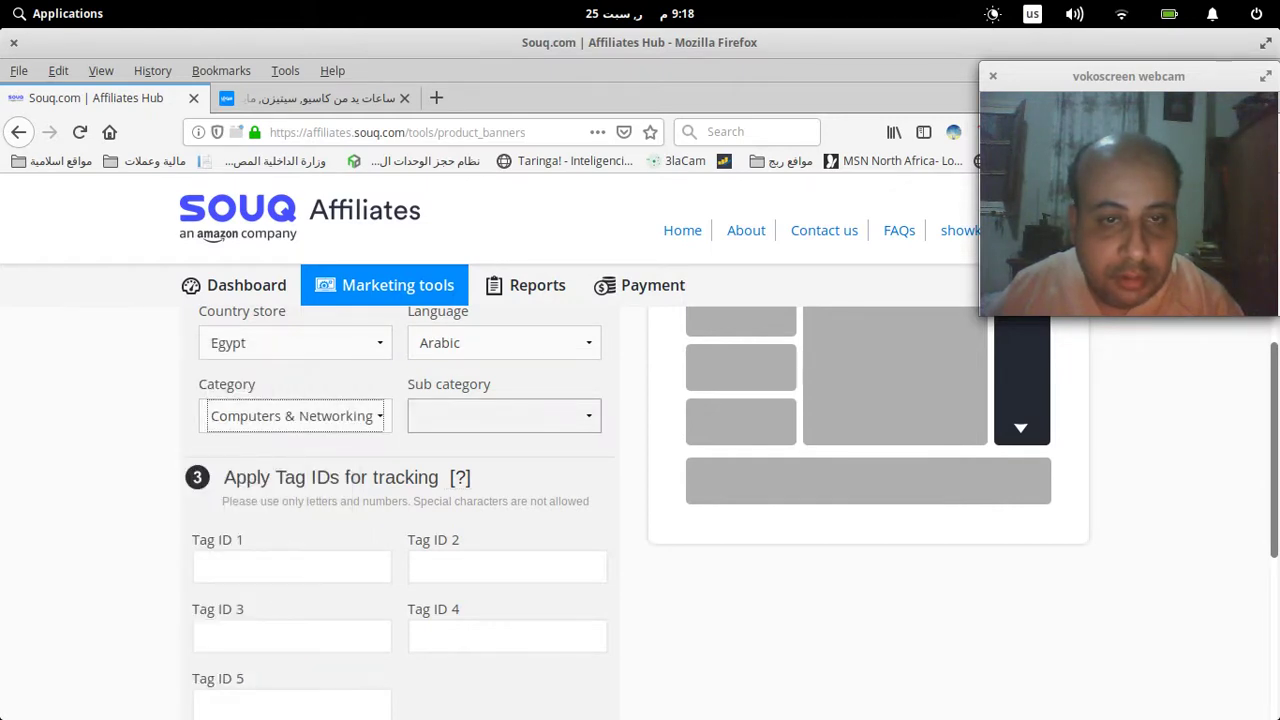
Choose Softwares as the sub category for the banner's products
left_click(504, 416)
key("Down")
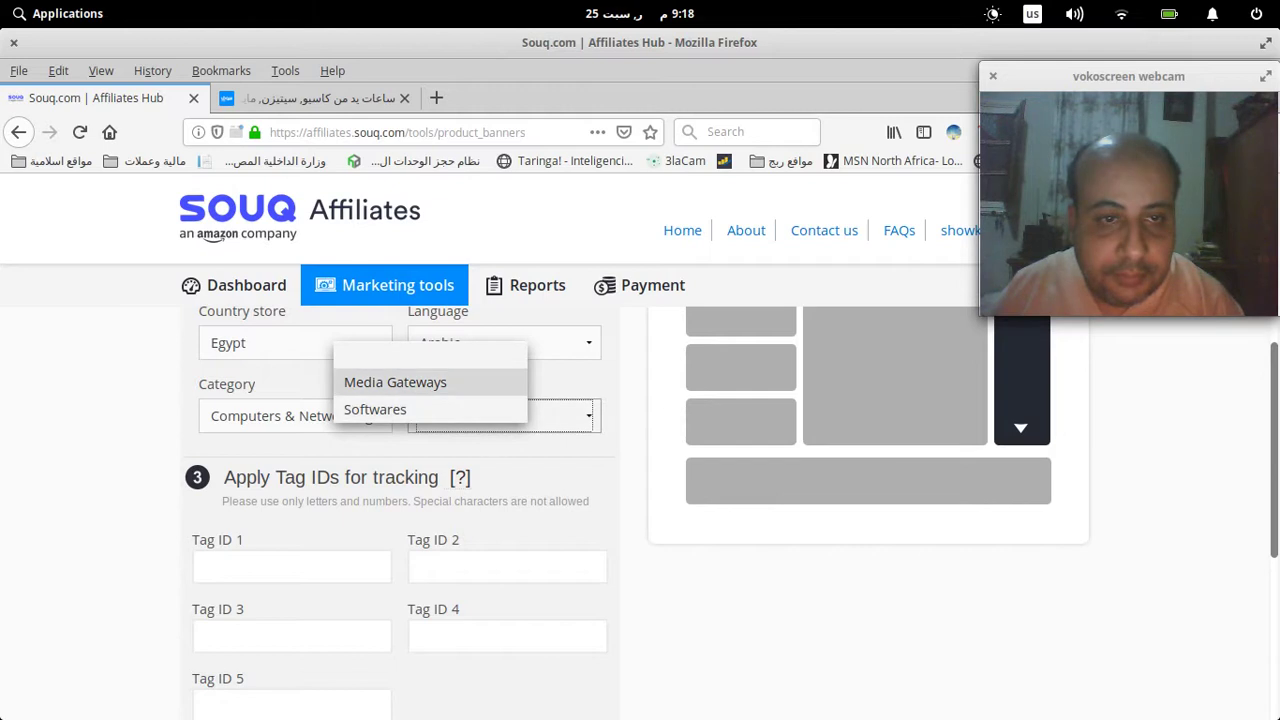
key("Down")
key("Up")
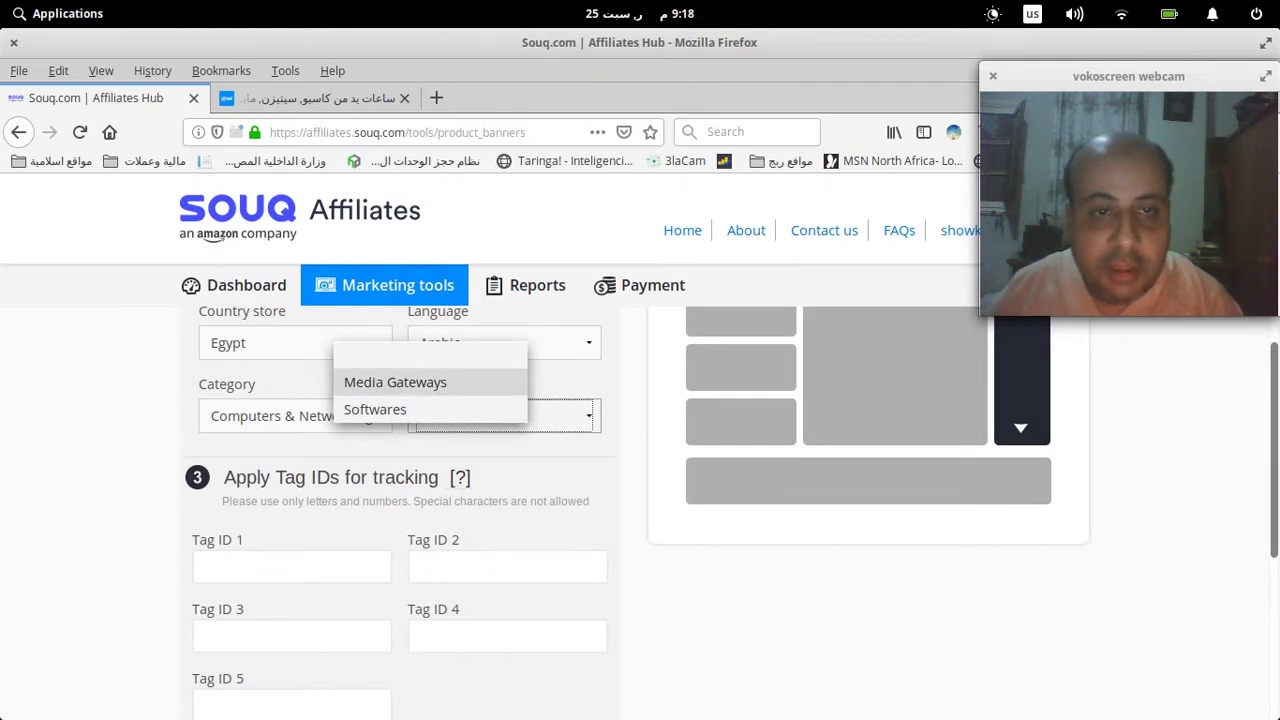
key("Return")
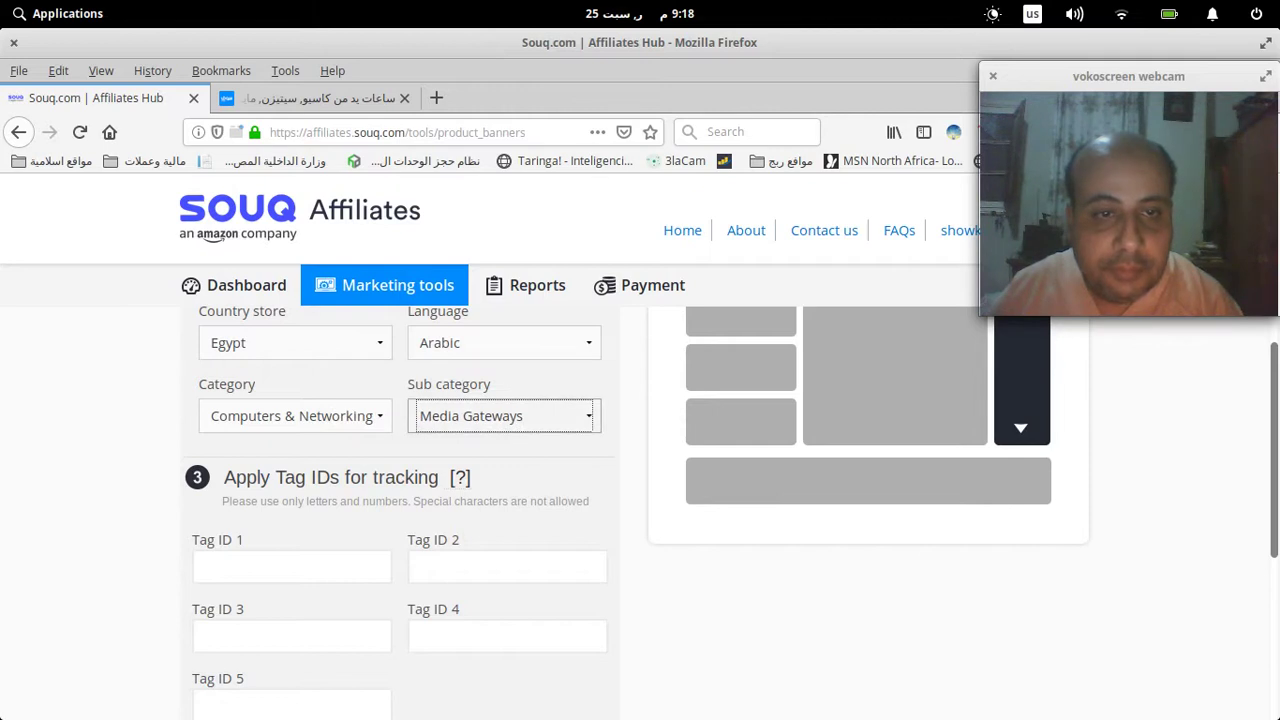
key("alt+Down")
key("Down")
key("Return")
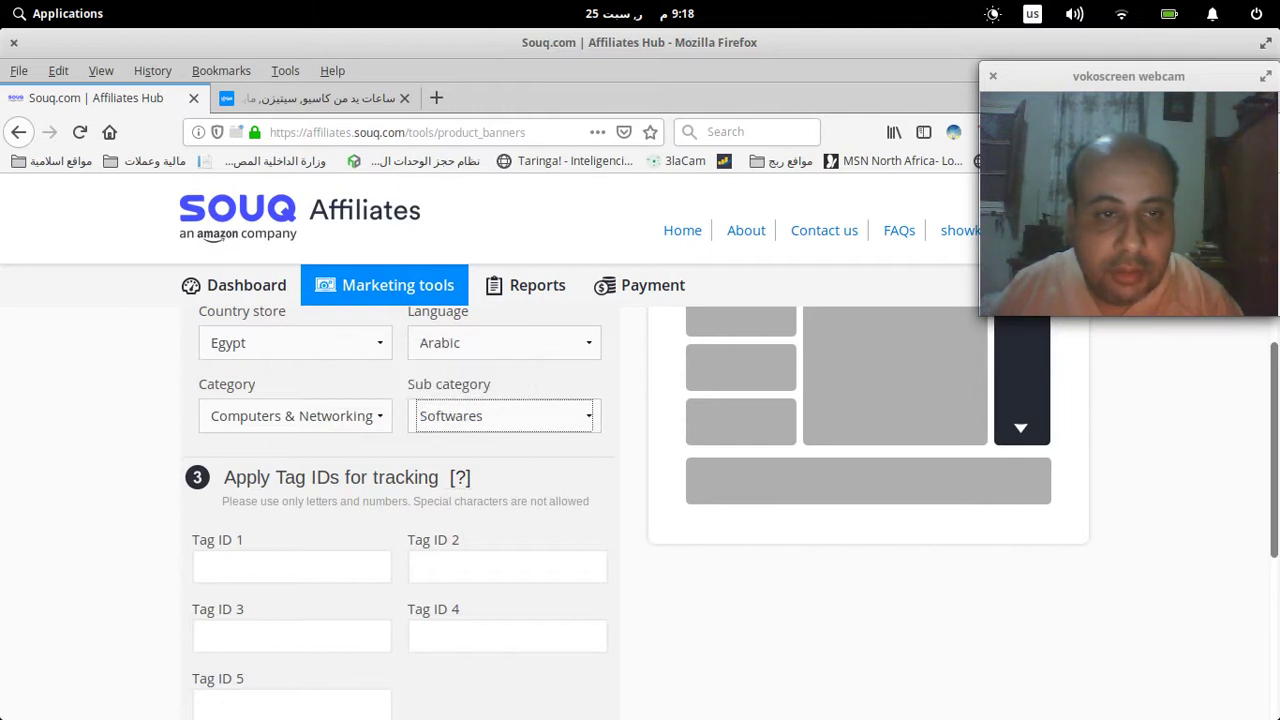
Generate the carousel banner and its embed code, leaving all tracking tag IDs empty
scroll(640, 500, "down", 2)
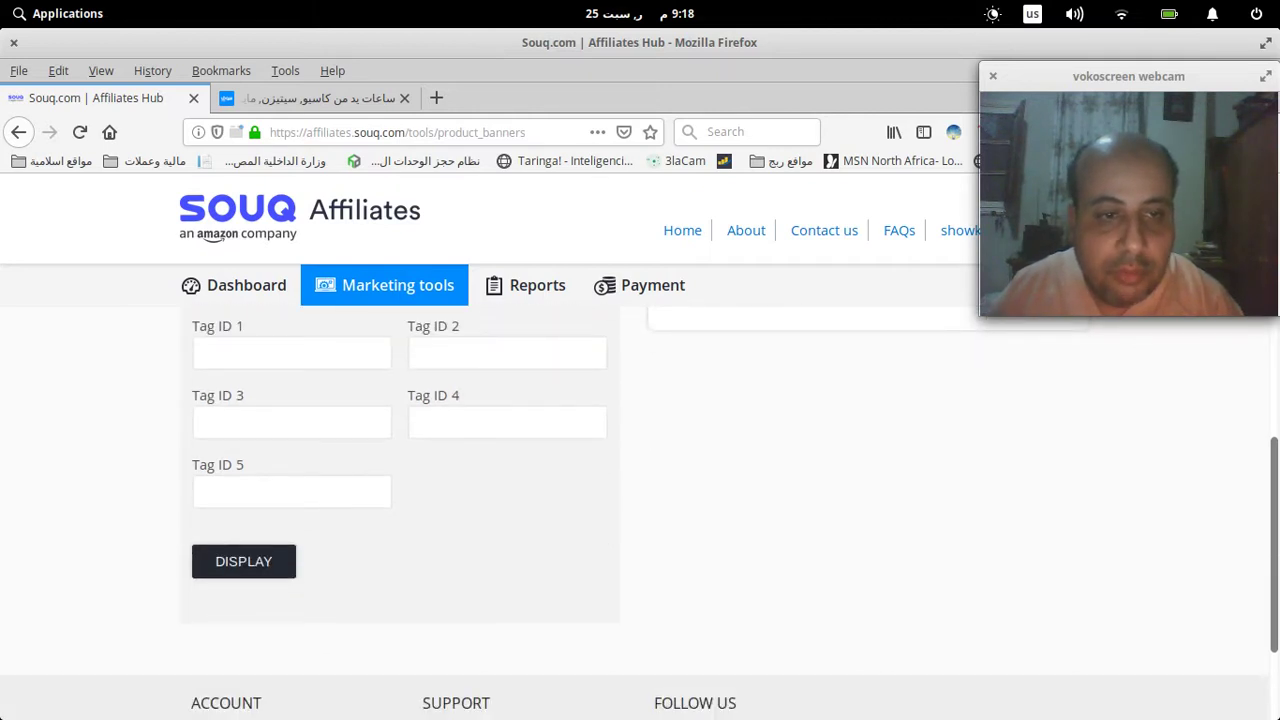
left_click(243, 561)
scroll(640, 500, "up", 7)
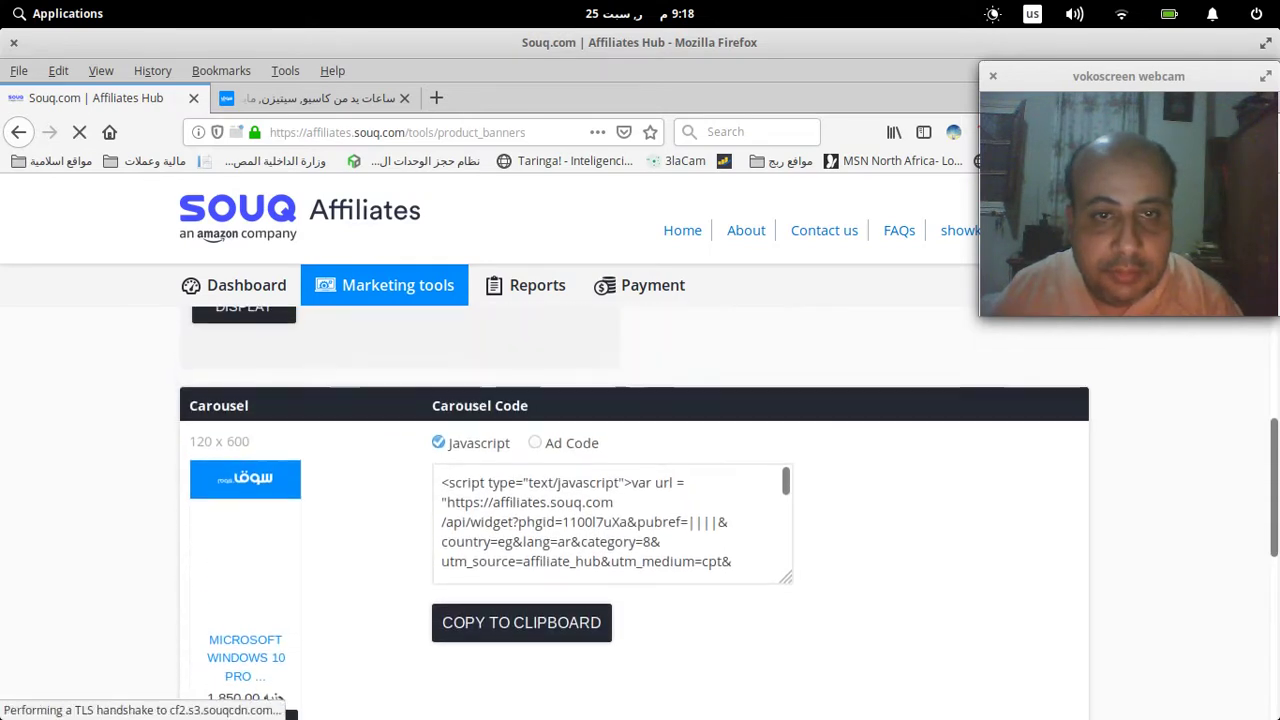
Review the chosen banner settings, the generated carousel preview with its products, and the Javascript code
scroll(640, 500, "up", 2)
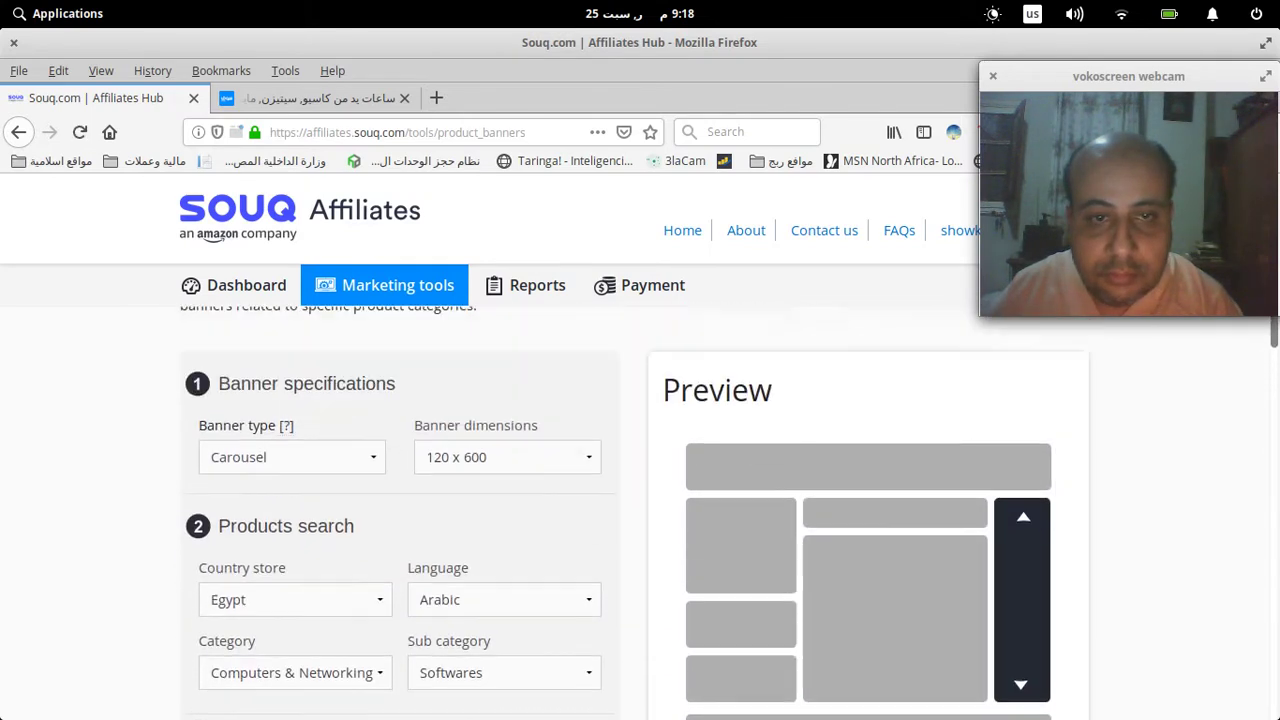
scroll(640, 500, "down", 5)
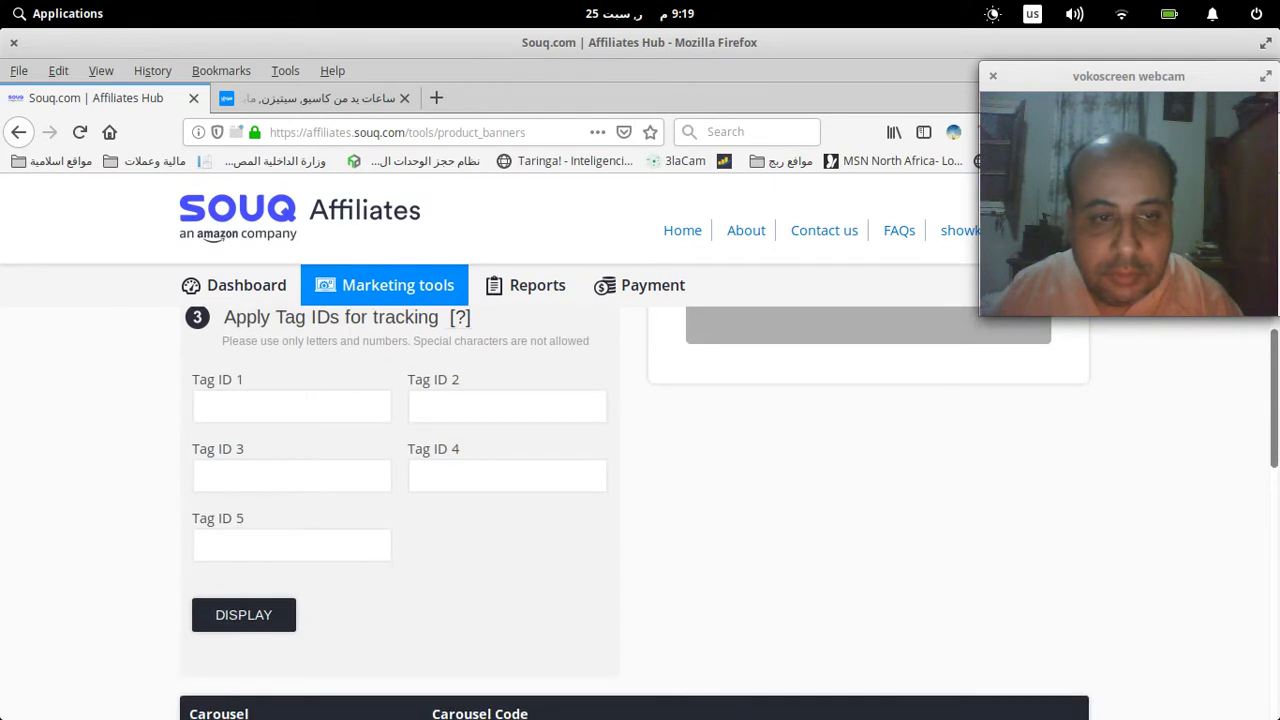
scroll(640, 500, "up", 6)
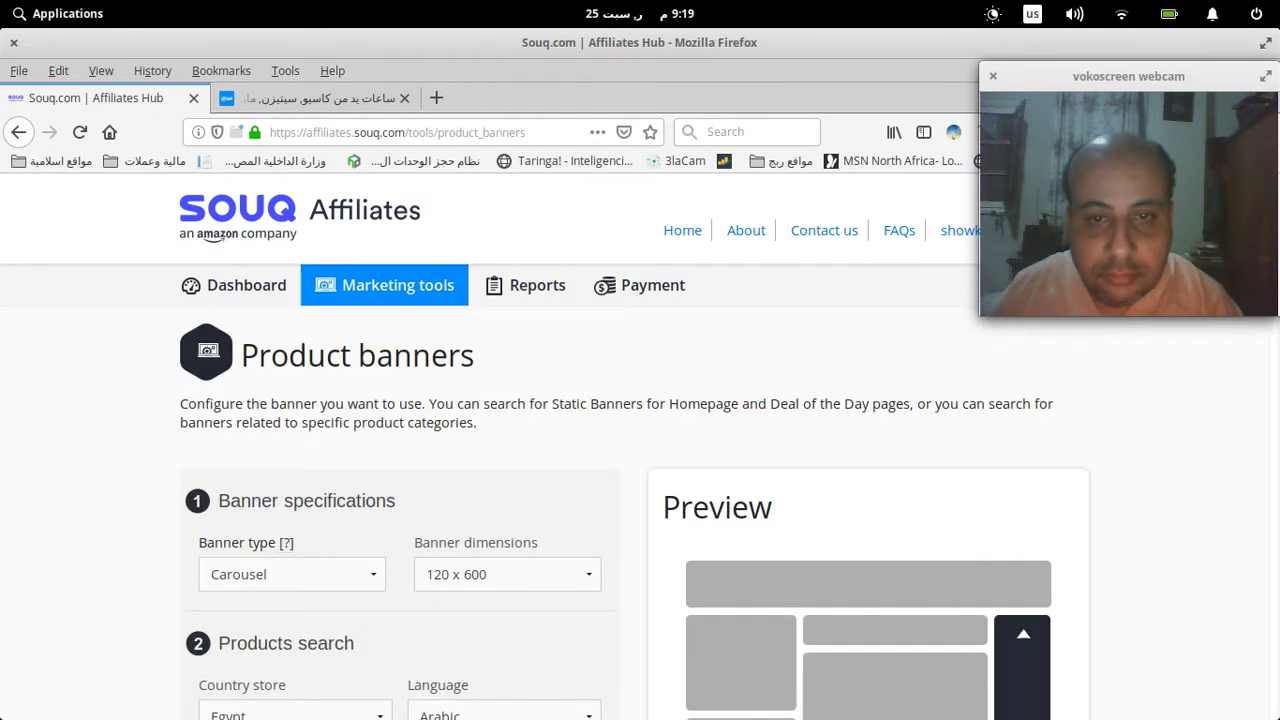
scroll(640, 500, "down", 10)
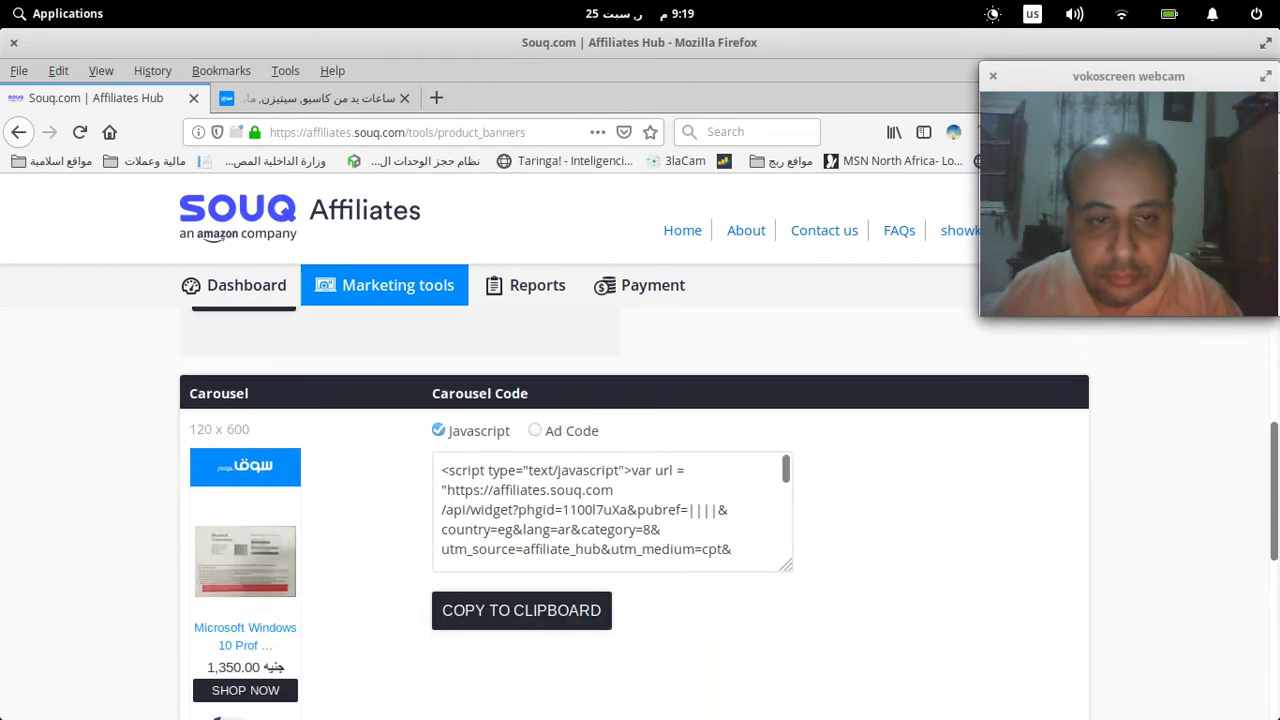
scroll(640, 500, "down", 2)
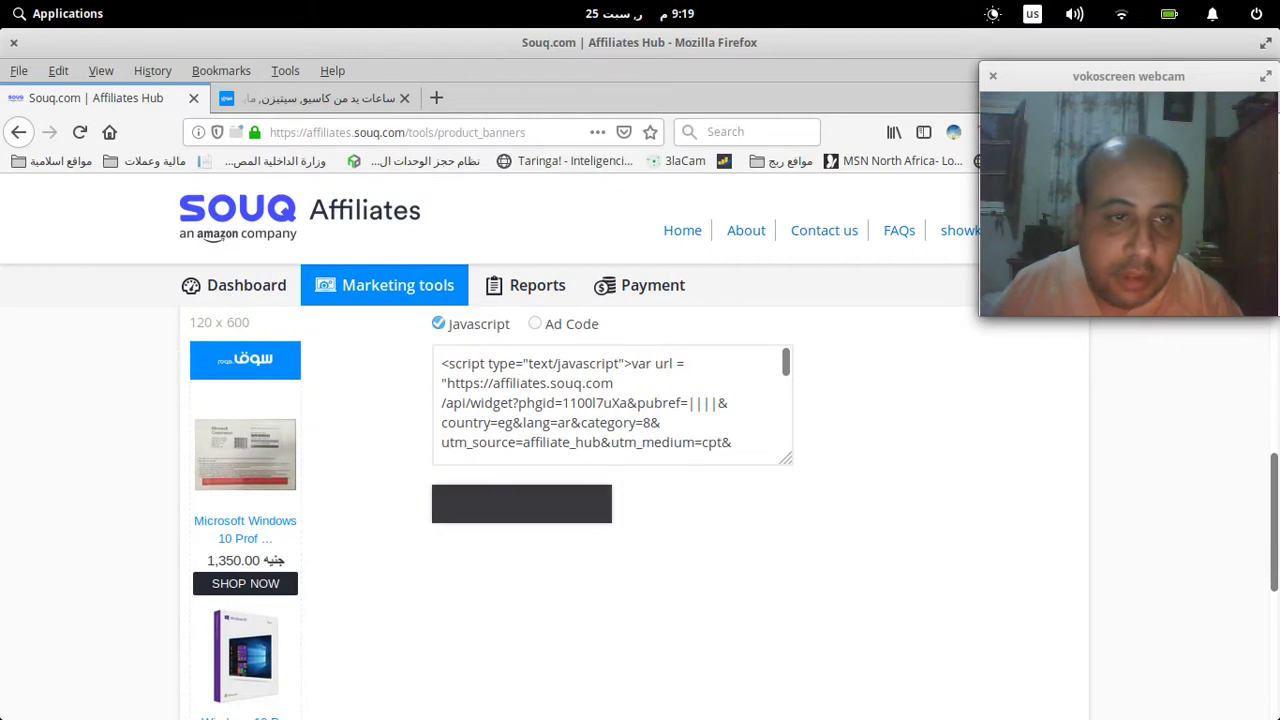
scroll(640, 500, "down", 2)
scroll(250, 520, "down", 4)
Switch the carousel code format from Javascript to Ad Code
scroll(250, 520, "up", 3)
scroll(640, 500, "up", 6)
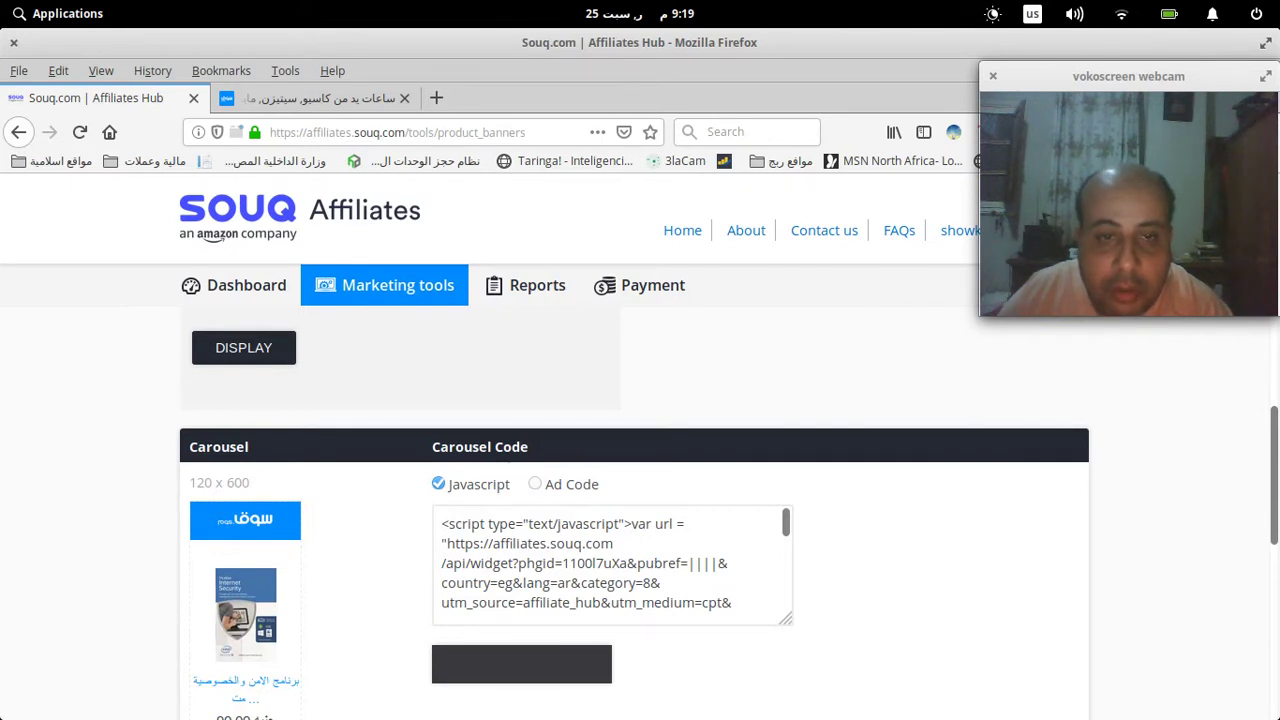
left_click(535, 484)
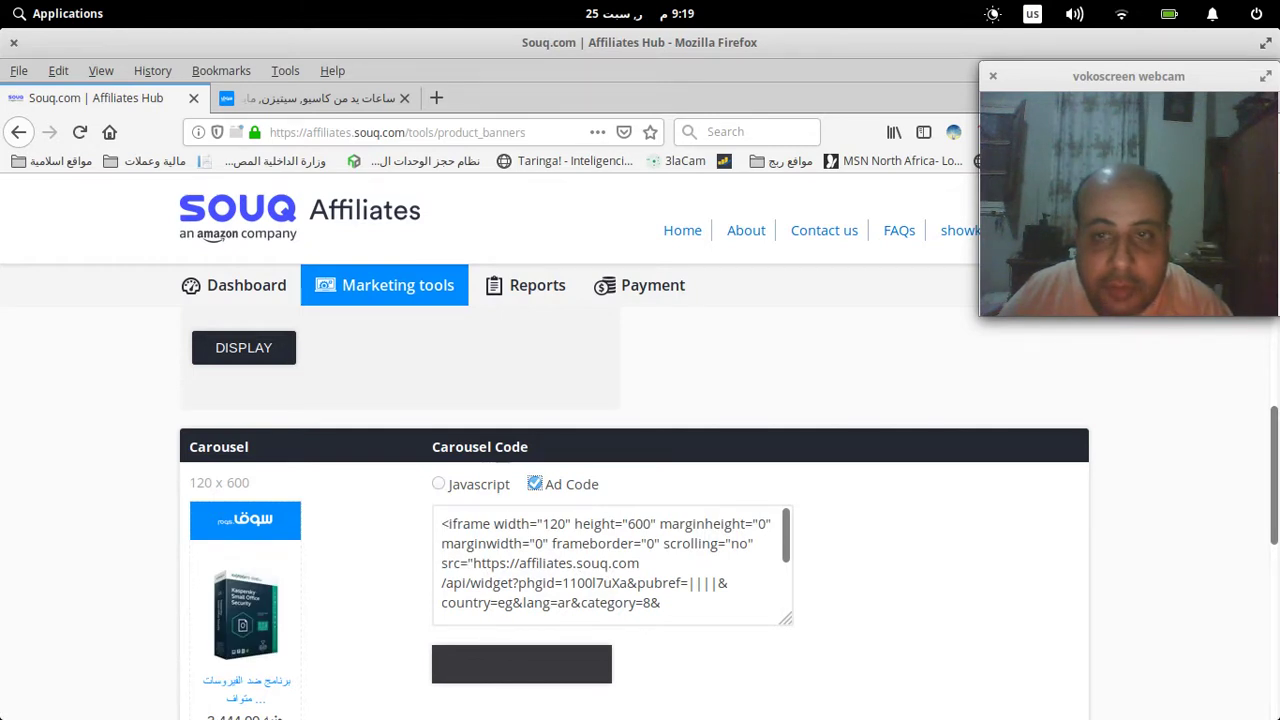
Open the Products links marketing tool in place of the product banners page
scroll(640, 500, "up", 8)
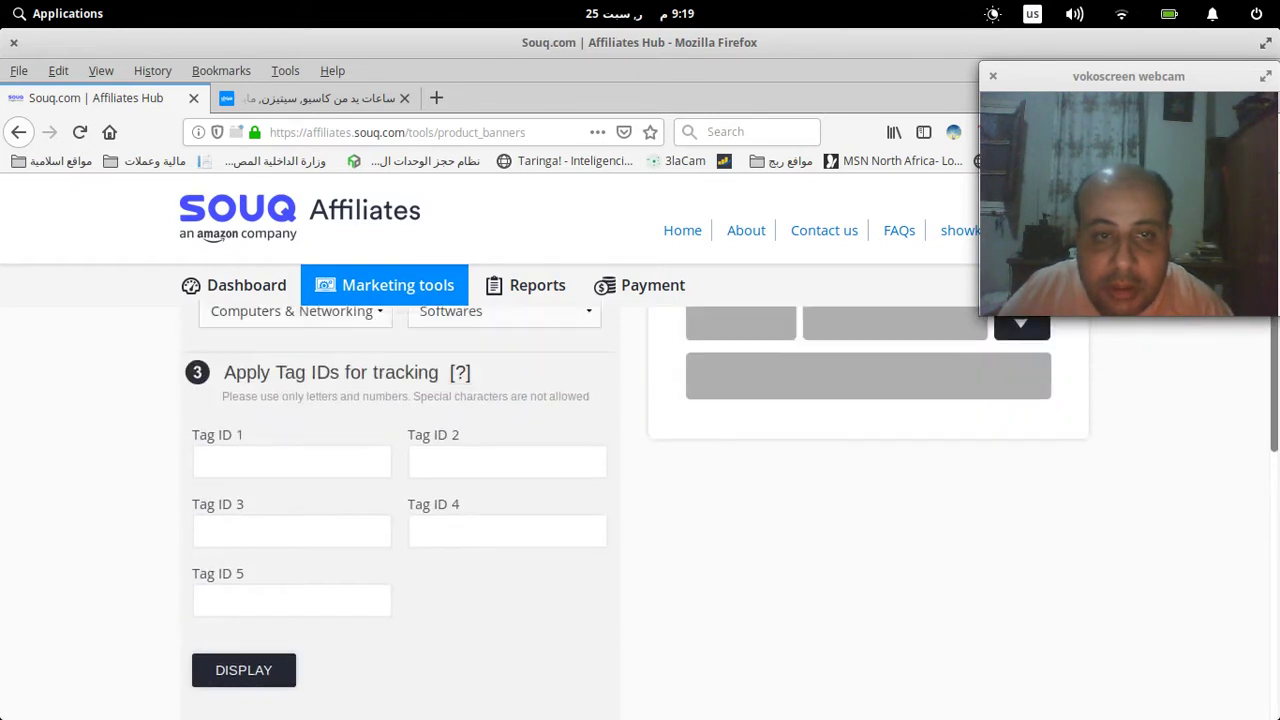
scroll(480, 318, "up", 4)
mouse_move(410, 287)
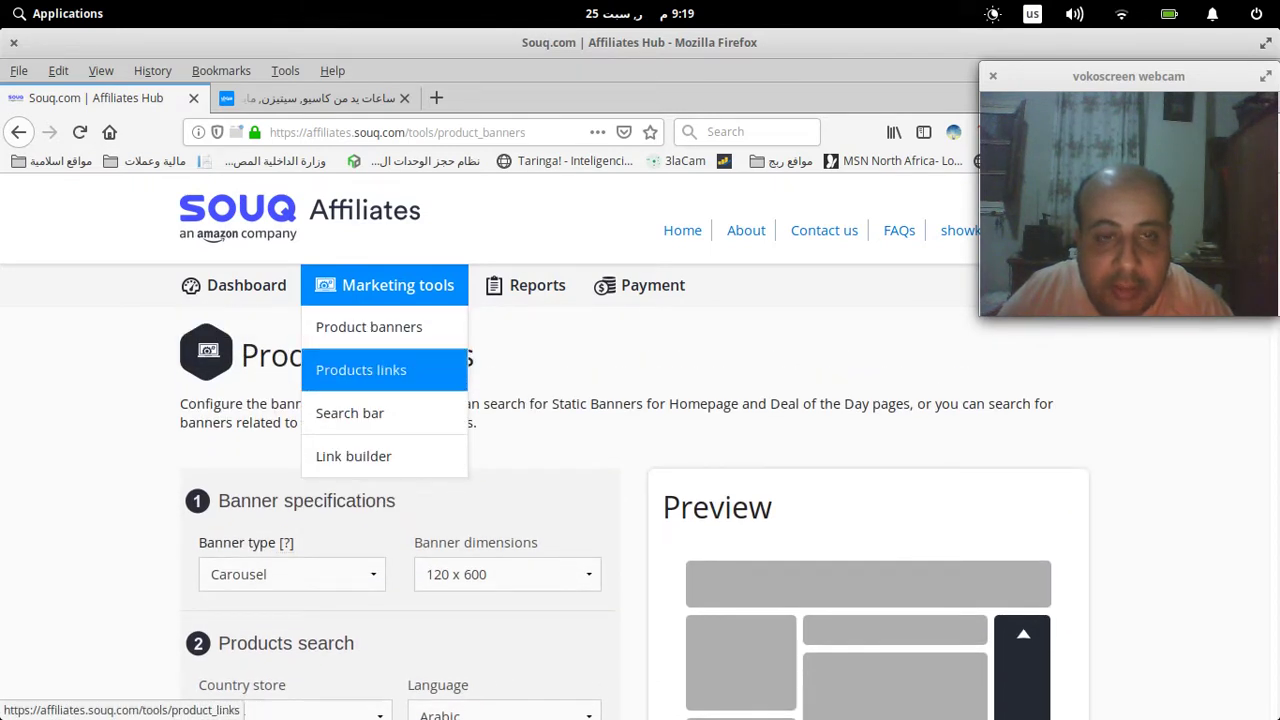
left_click(361, 370)
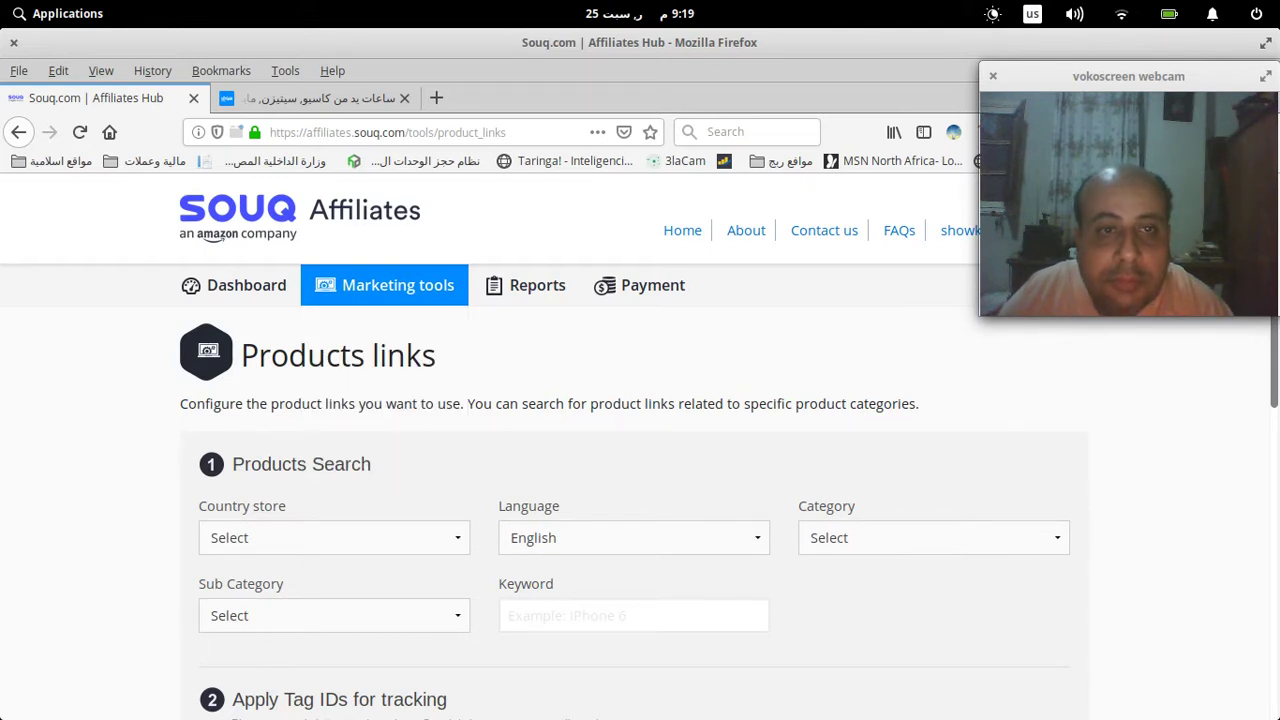
Set the product link search to the Egypt country store and the Arabic language
scroll(334, 377, "down", 3)
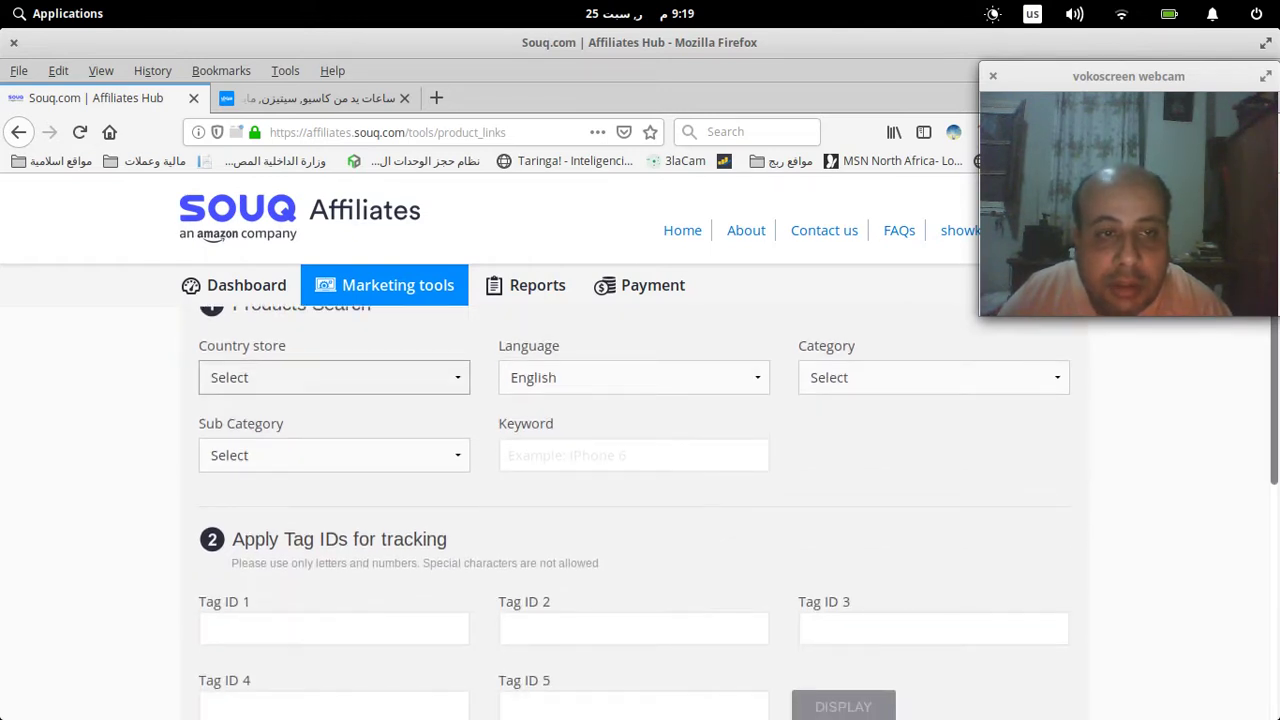
left_click(334, 377)
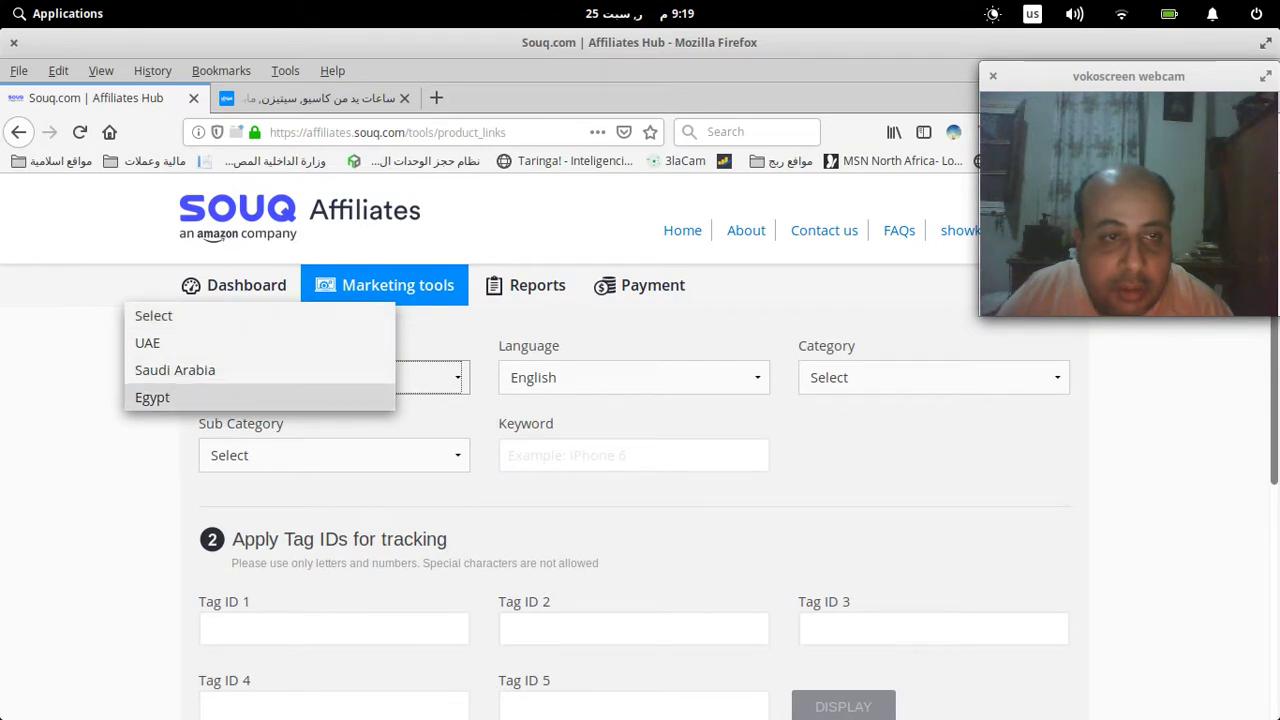
left_click(260, 397)
left_click(634, 377)
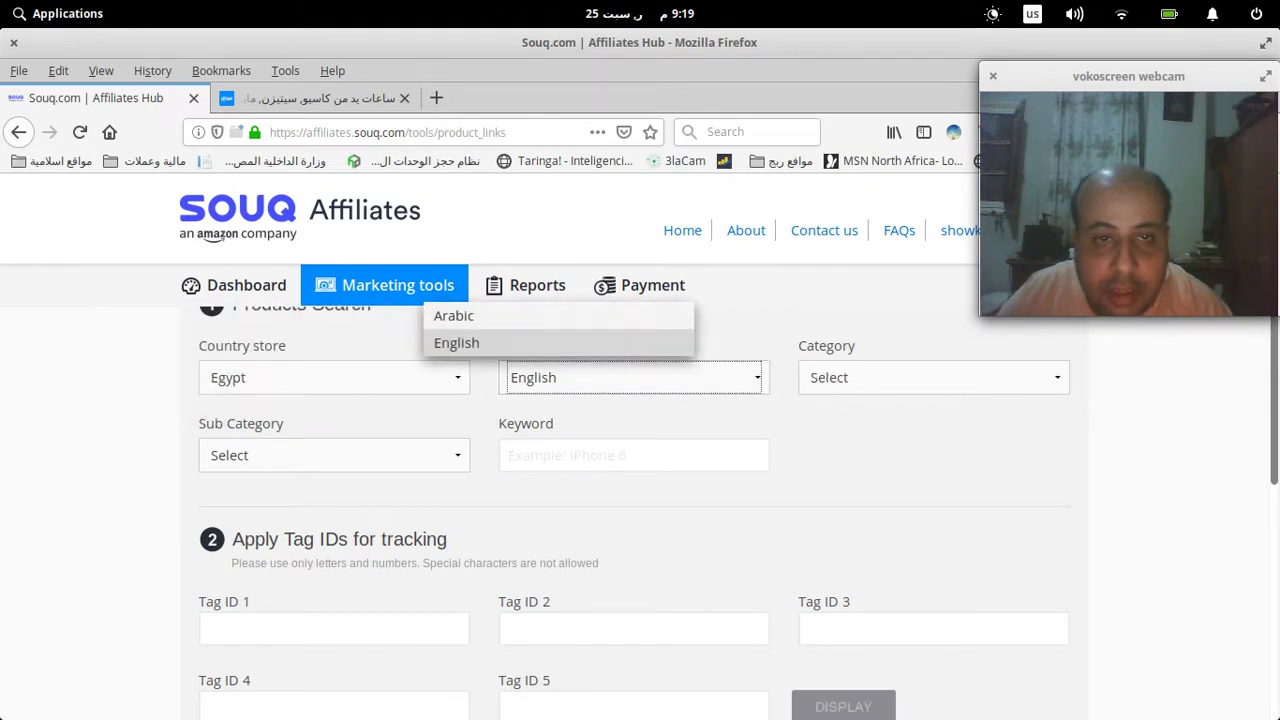
left_click(540, 316)
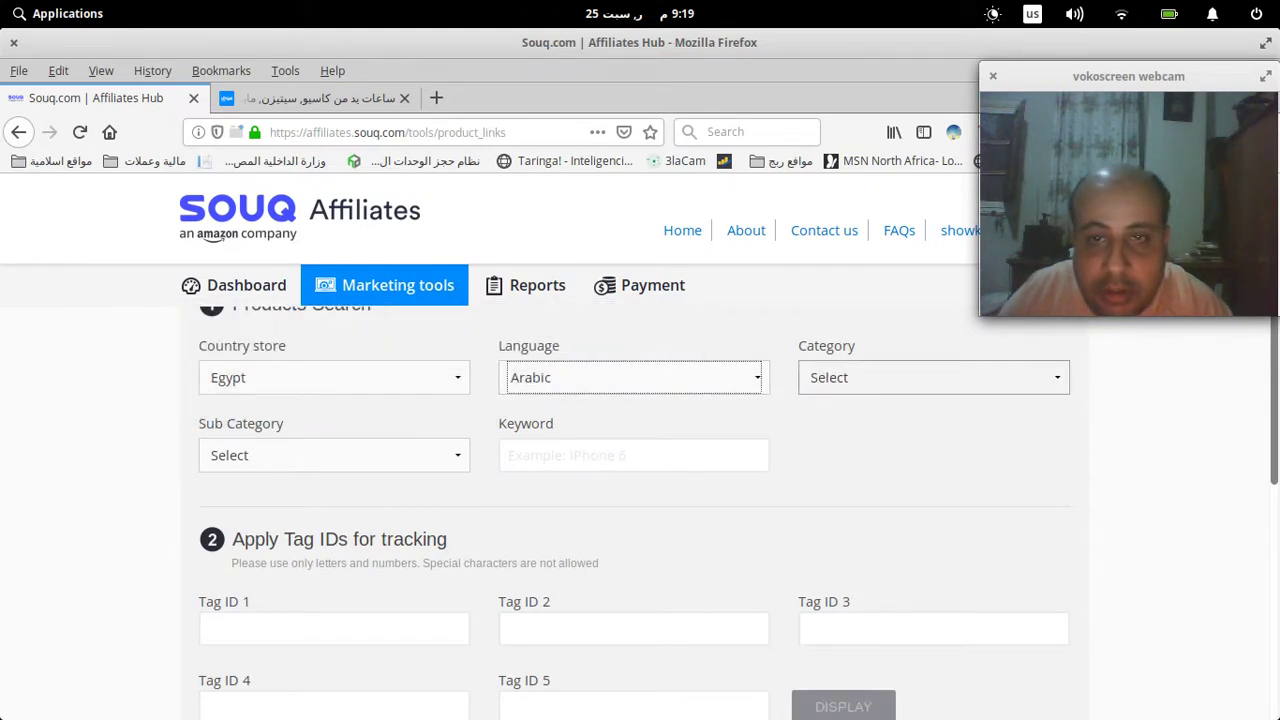
Choose Baby as the category for the product link search
left_click(934, 377)
key("alt+Down")
key("Down")
key("Down")
key("Up")
key("Return")
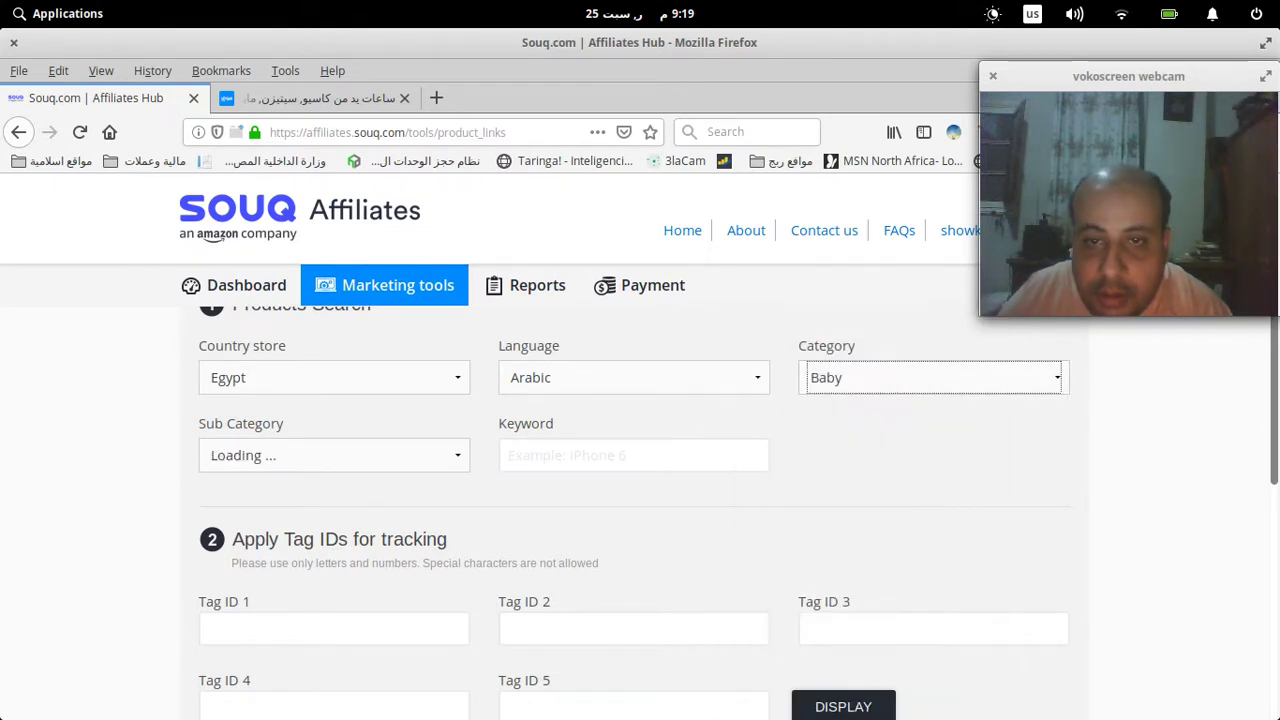
Choose Baby Clothes as the sub category for the product link search
key("Tab")
key("alt+Down")
key("Down")
key("Down")
key("Up")
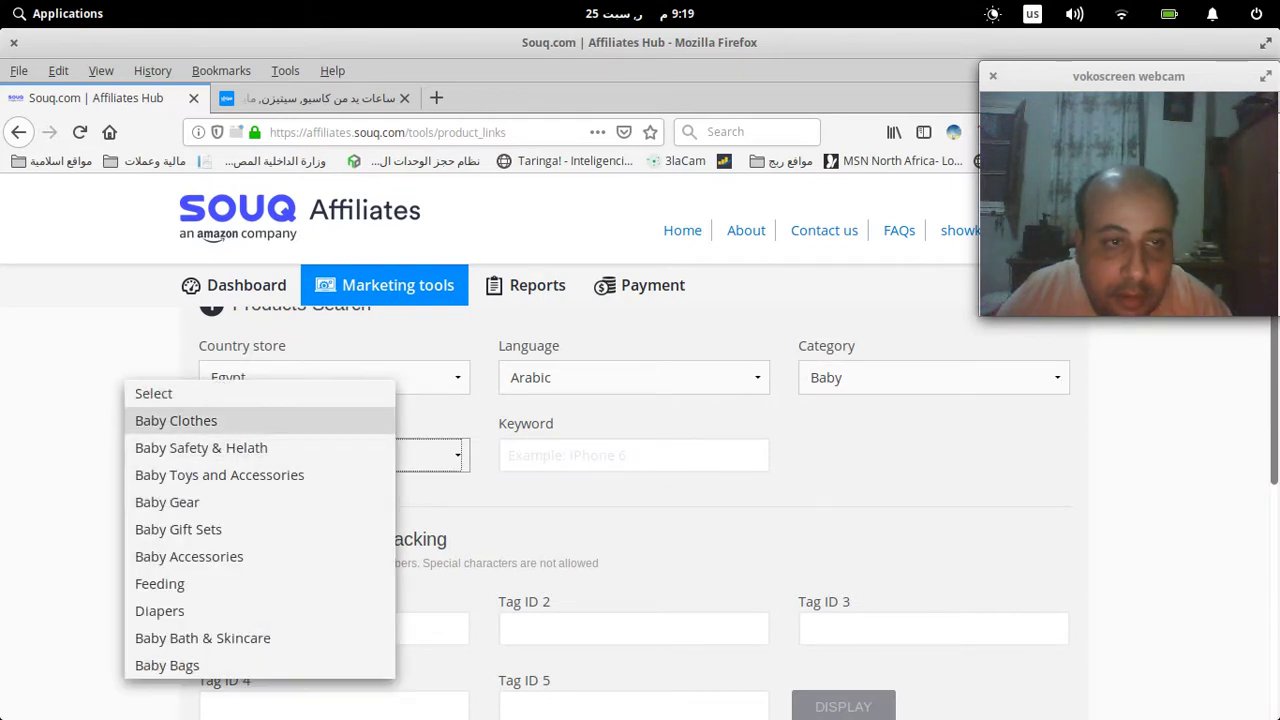
key("Return")
Sort the product link results by price from high to low, leaving the tracking tag IDs empty
scroll(634, 510, "down", 7)
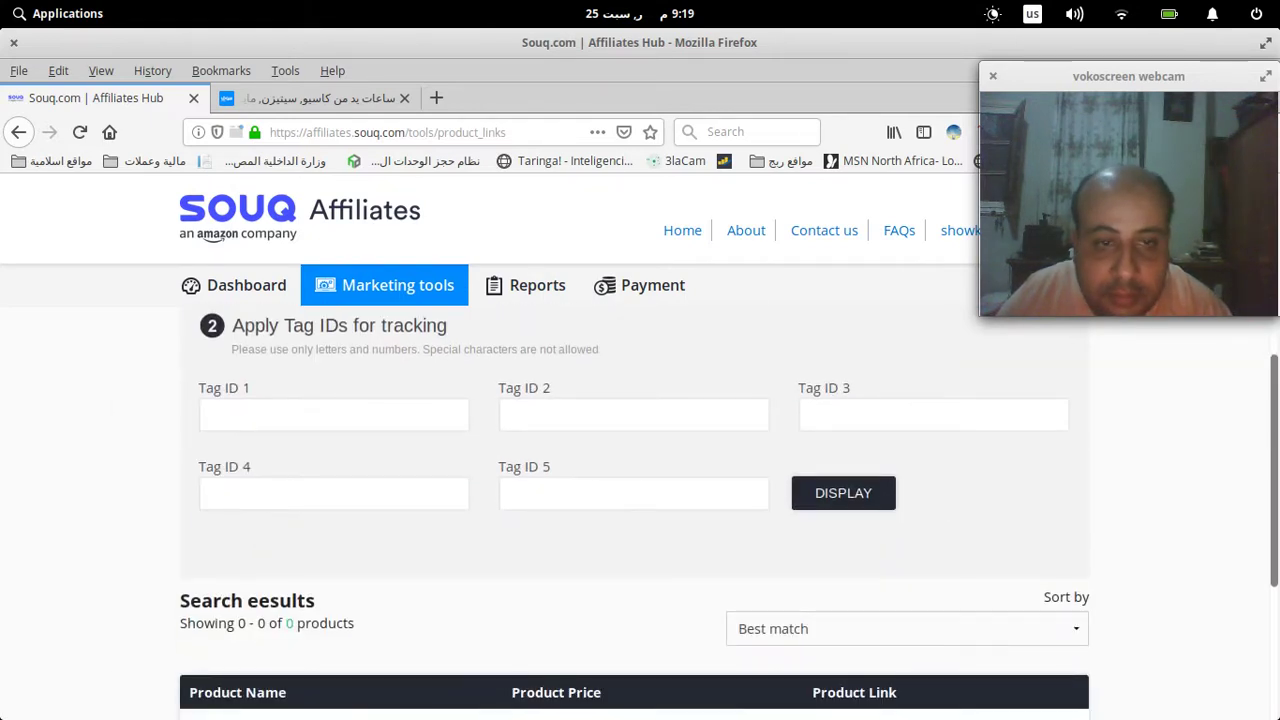
scroll(634, 510, "up", 2)
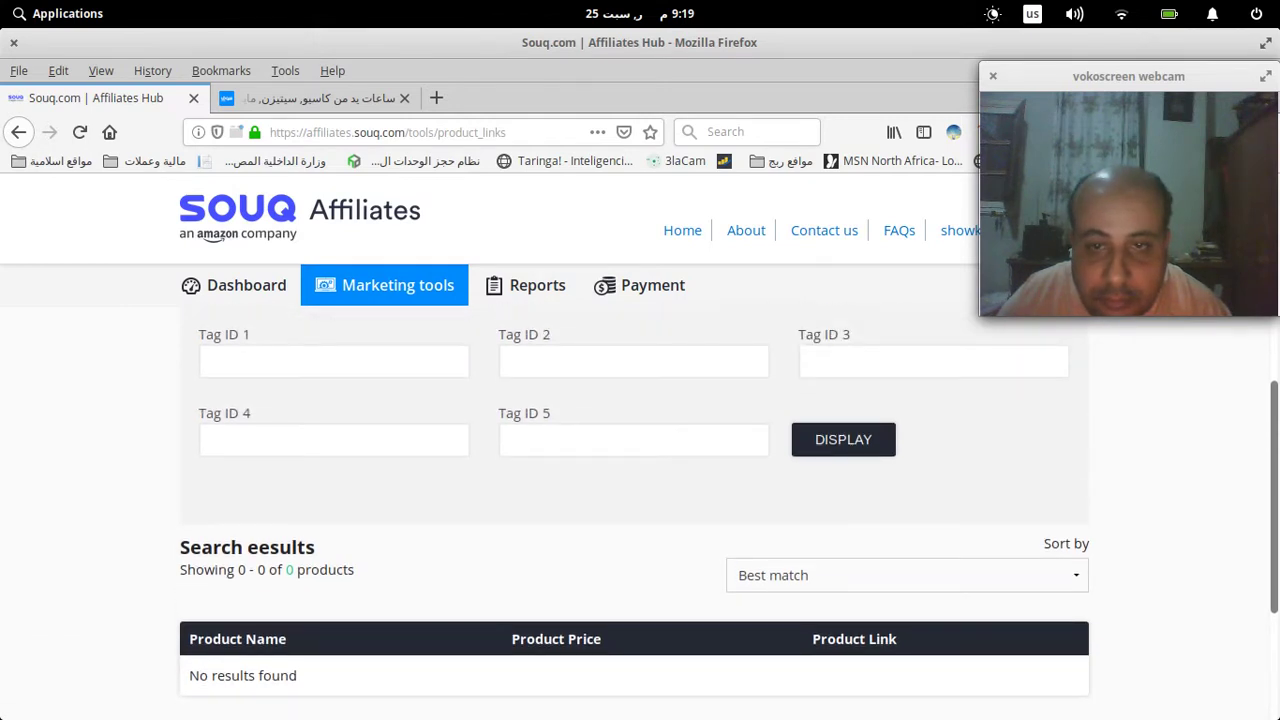
scroll(860, 480, "down", 4)
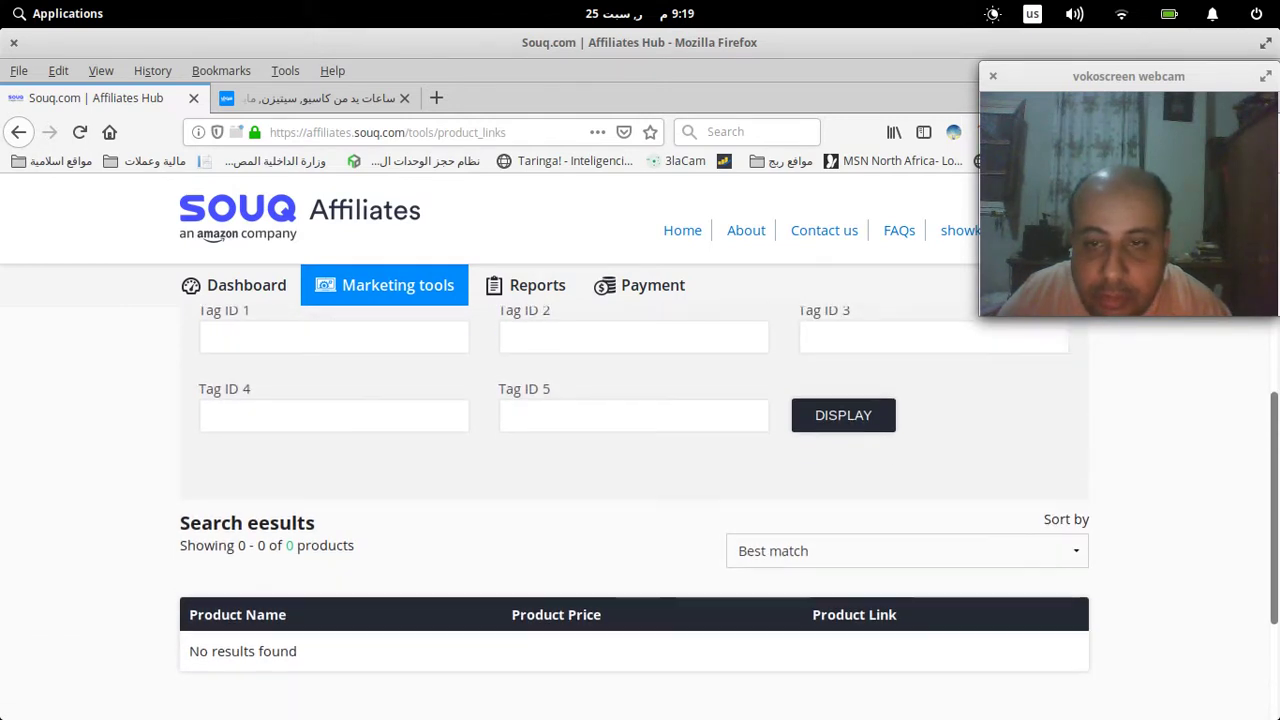
left_click(907, 356)
left_click(860, 430)
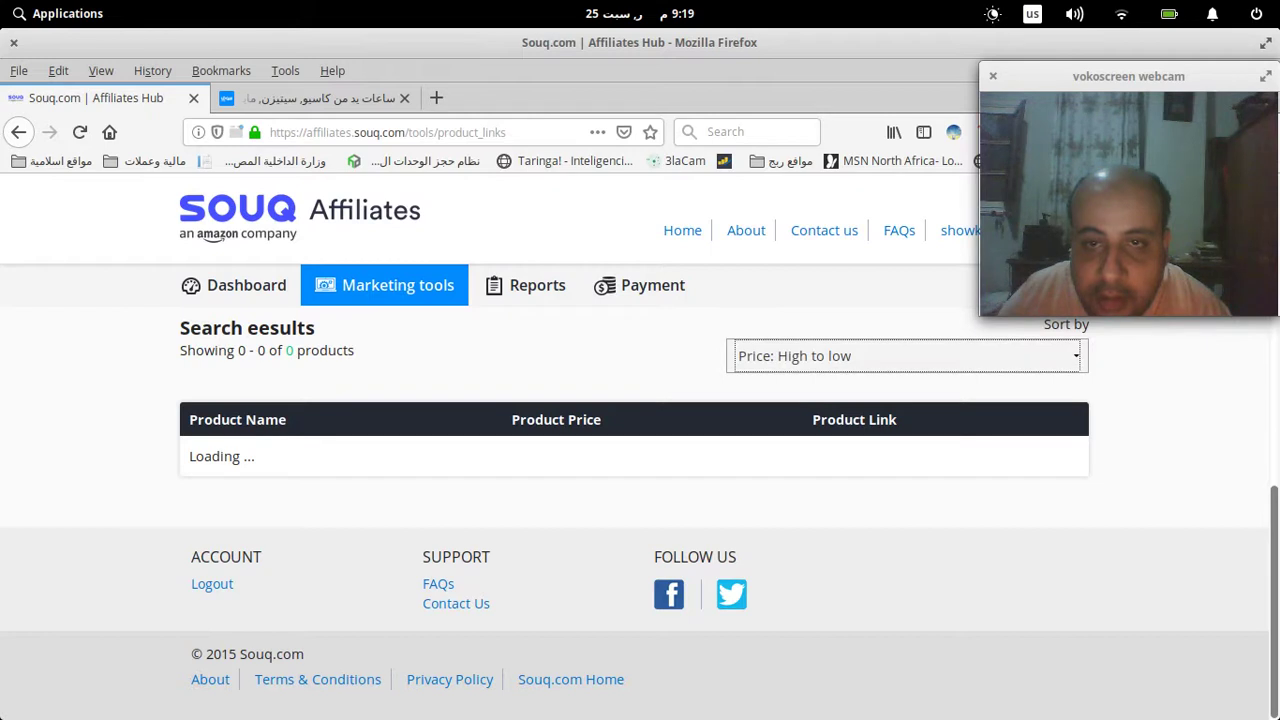
Change the sort order of the baby product results to Price: Low to high
scroll(860, 430, "up", 3)
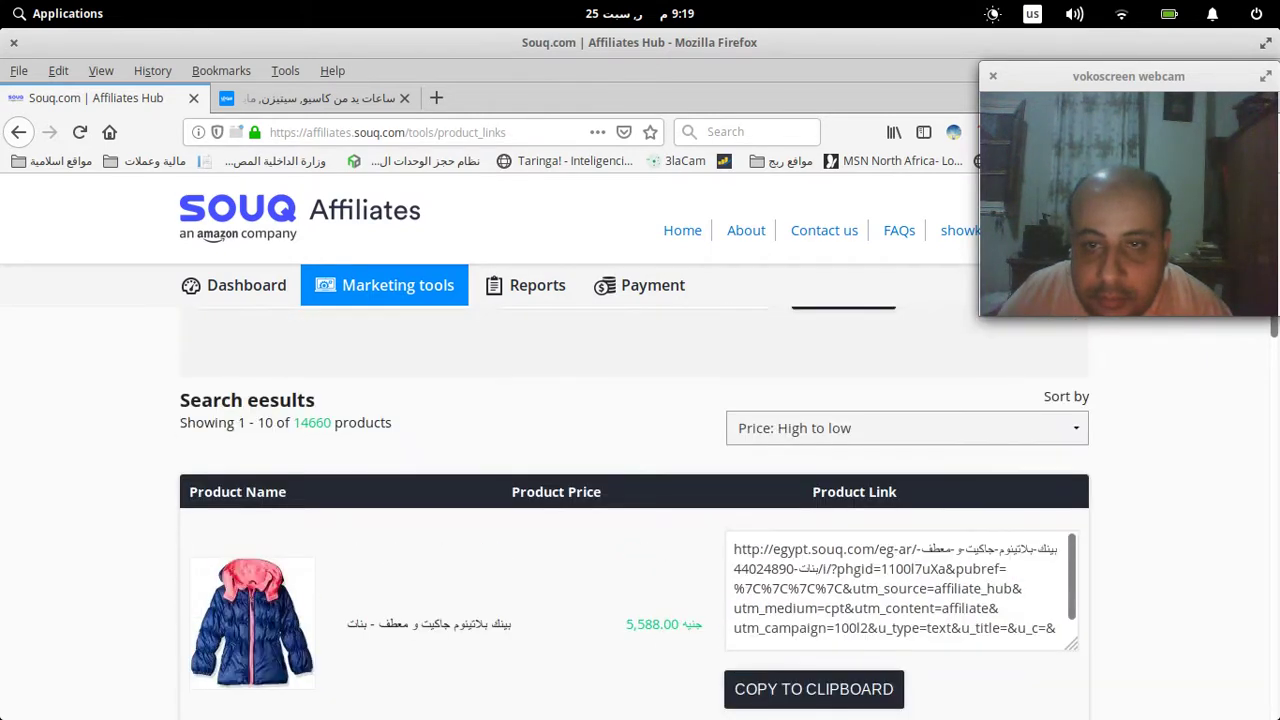
left_click(907, 429)
key("Return")
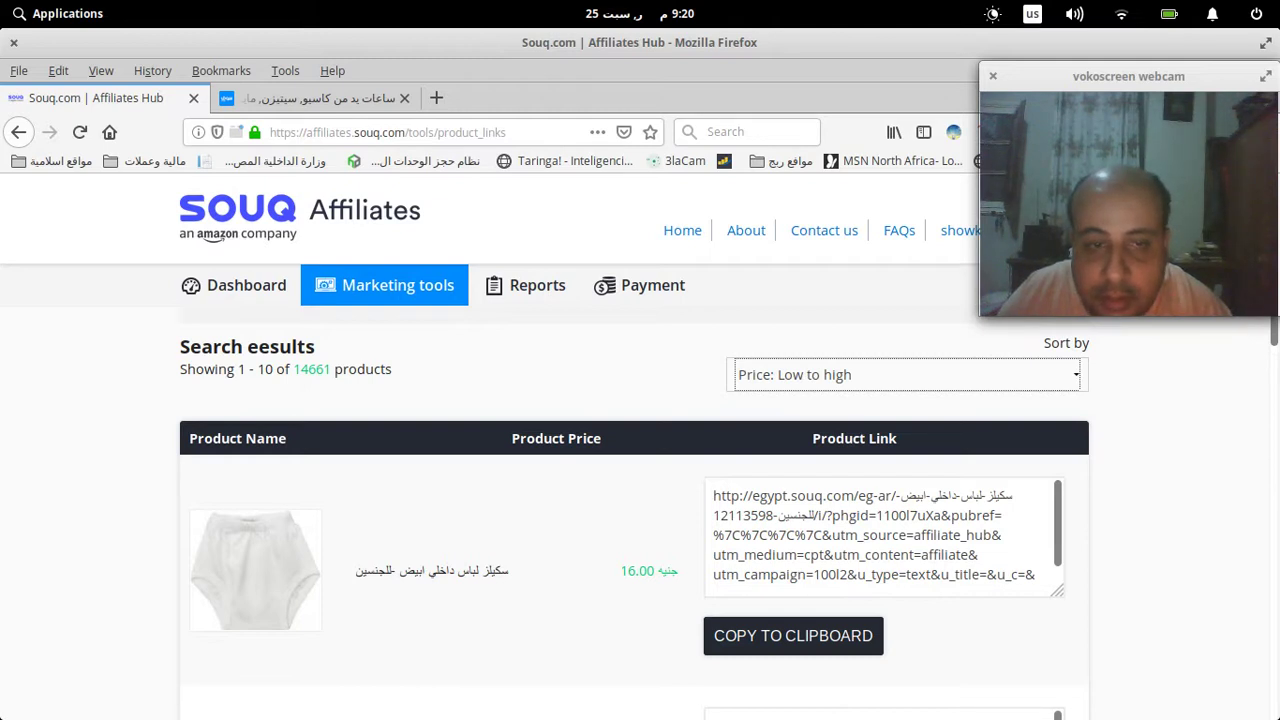
Copy the affiliate link of the second listed baby product to the clipboard
scroll(880, 535, "down", 4)
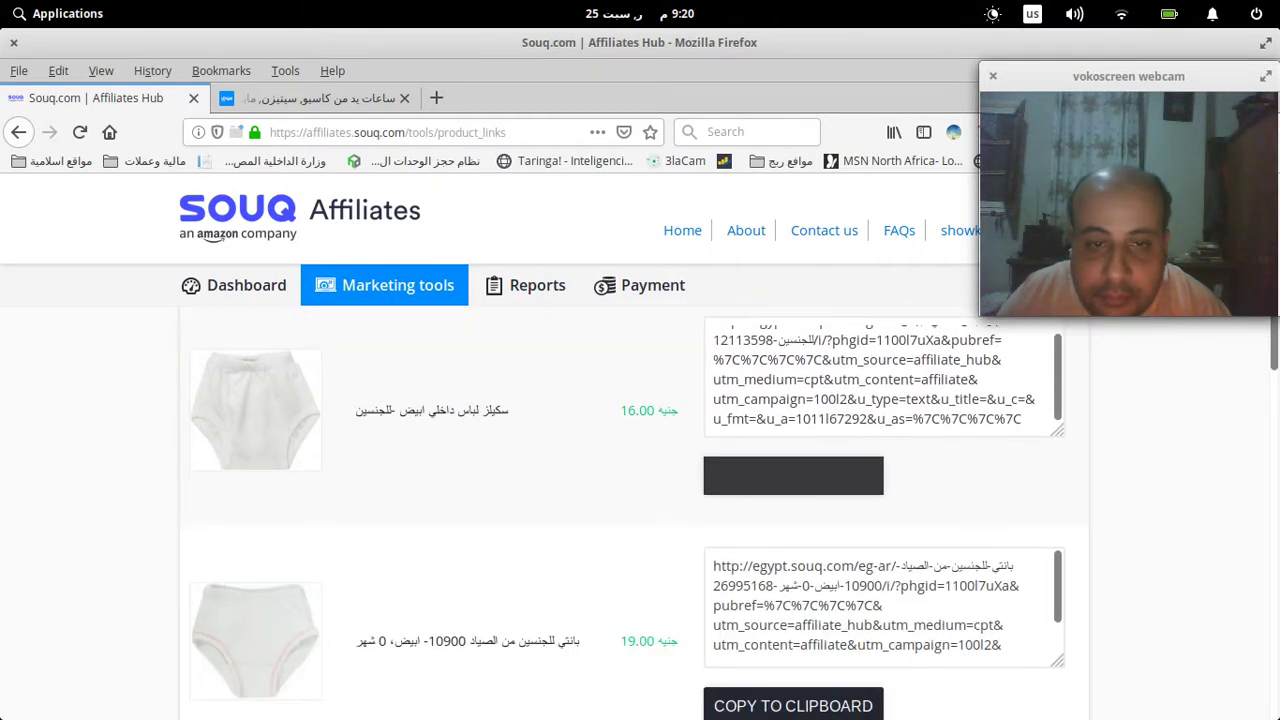
scroll(648, 515, "down", 3)
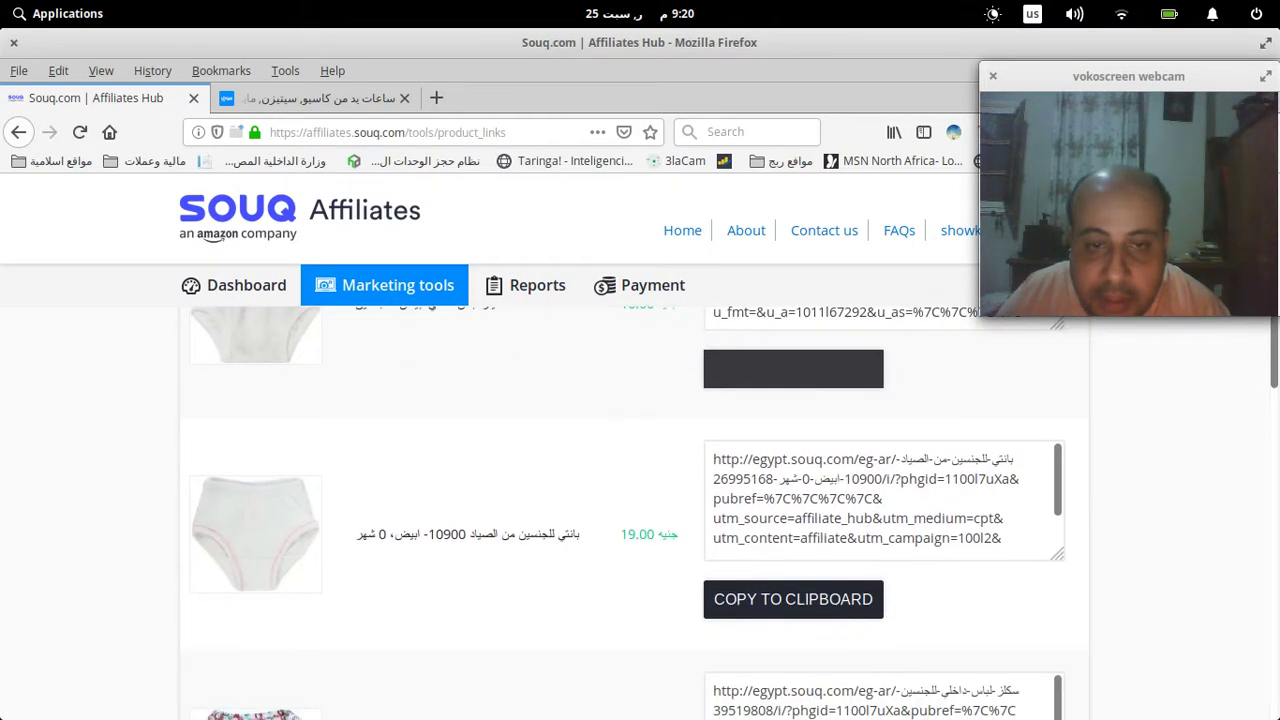
left_click(836, 479)
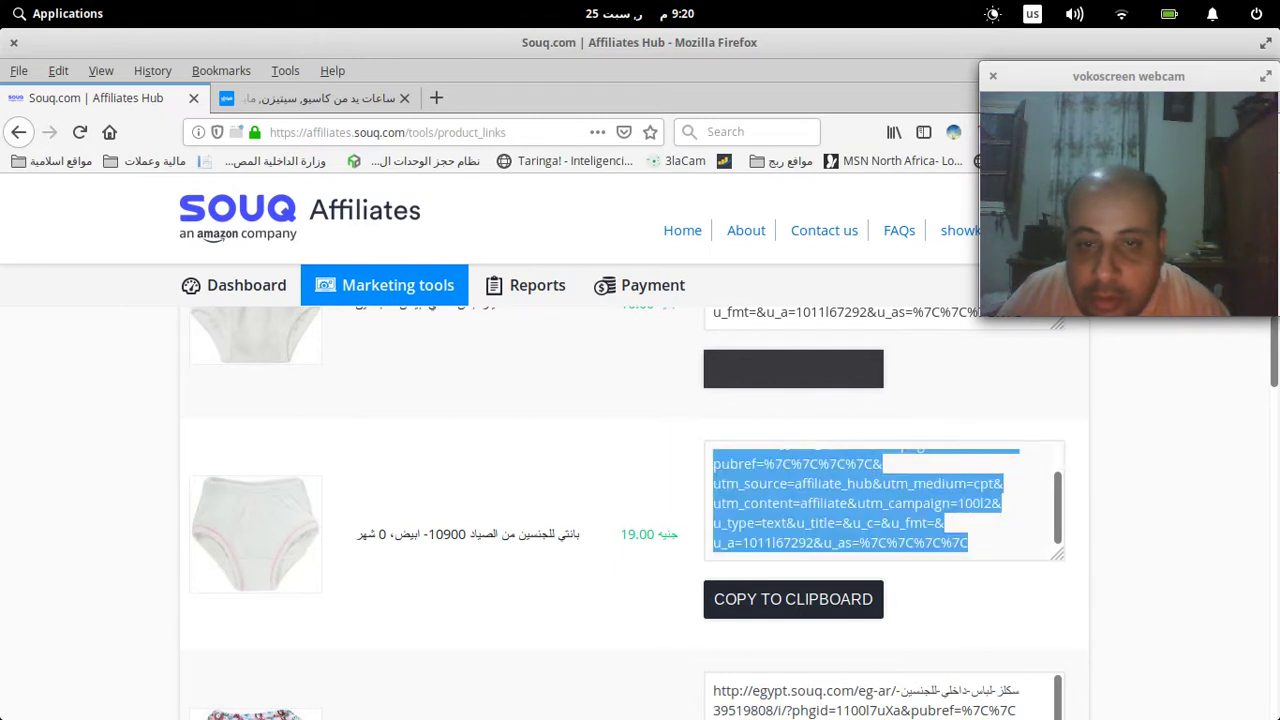
left_click(793, 599)
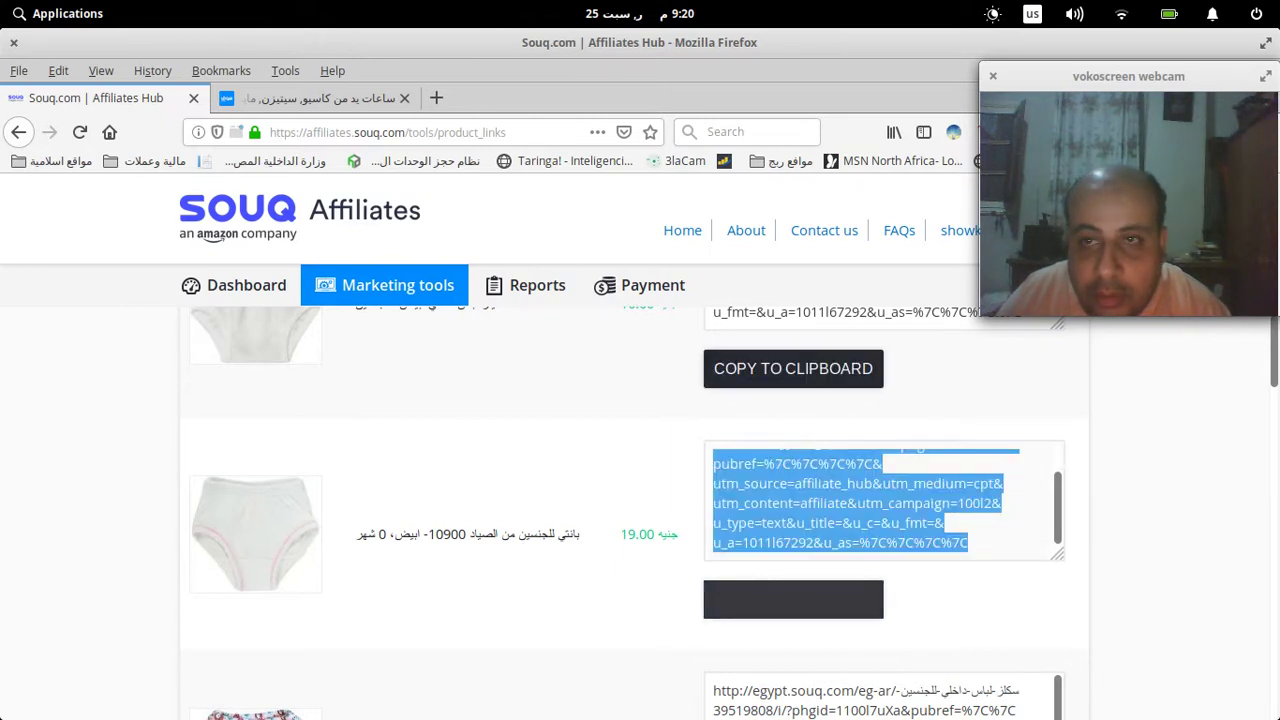
Open the Search bar marketing tool in place of the product links page
scroll(877, 501, "up", 1)
scroll(640, 512, "up", 4)
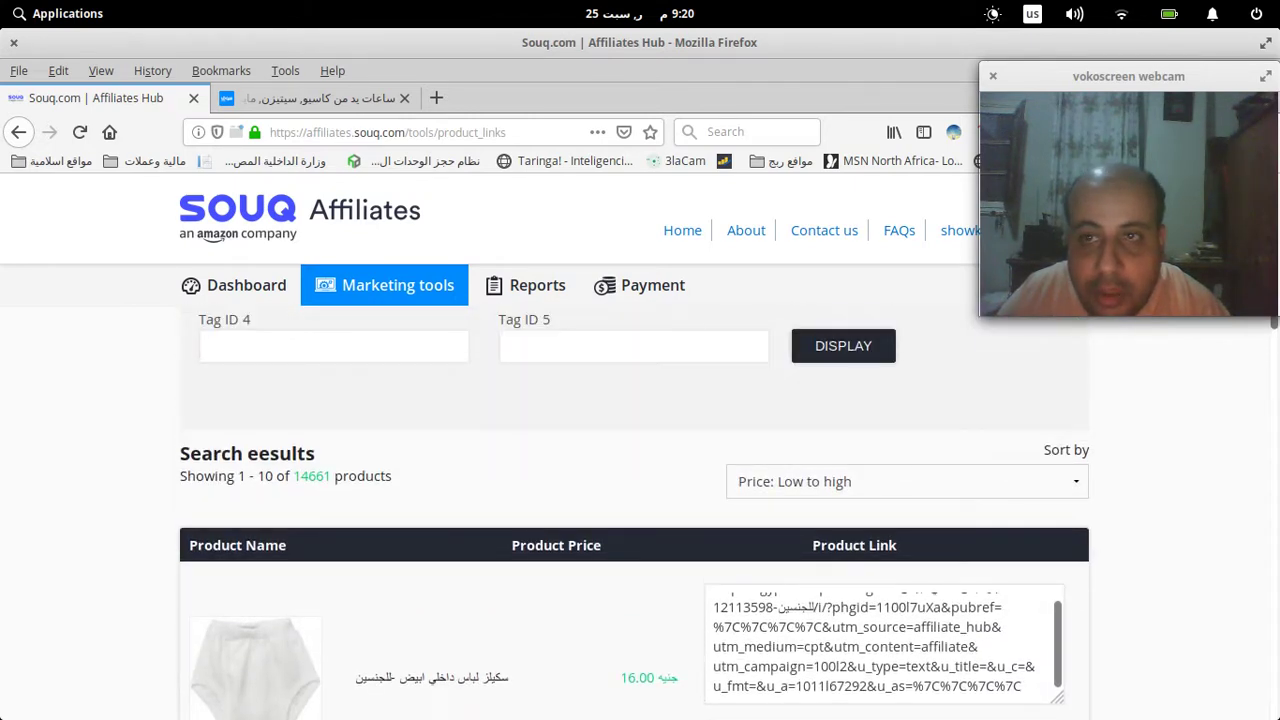
mouse_move(384, 287)
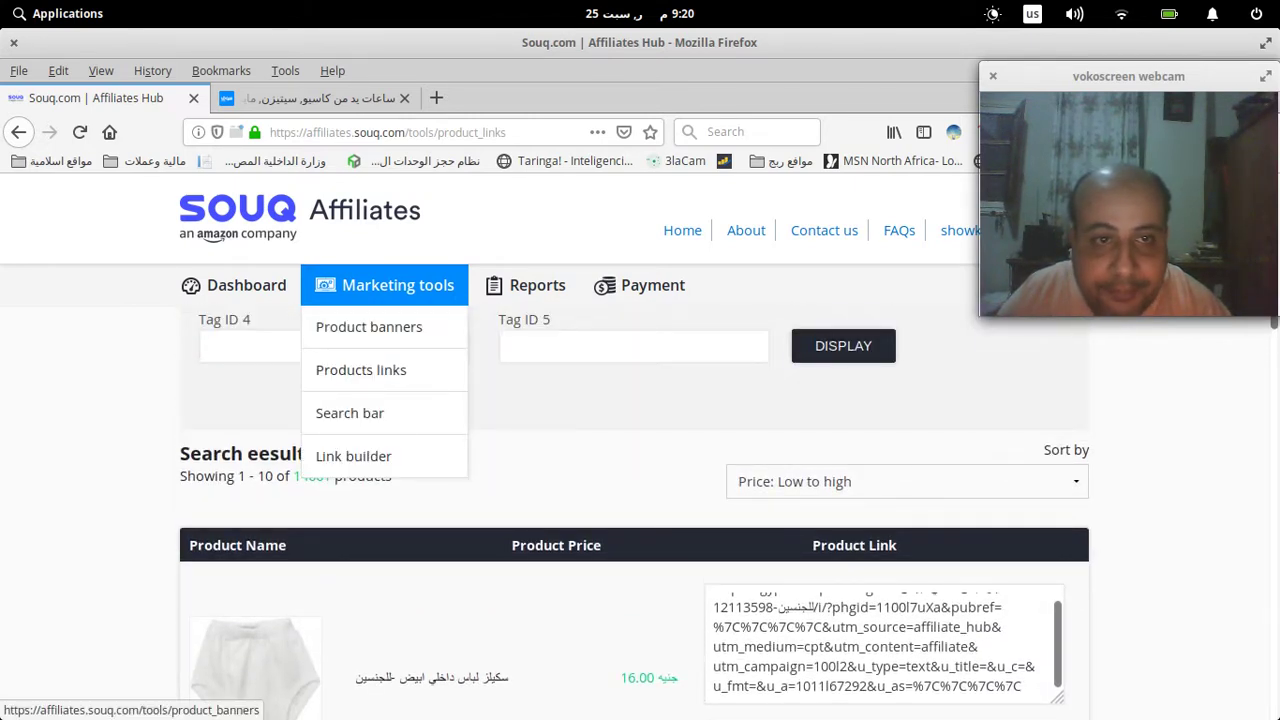
left_click(350, 413)
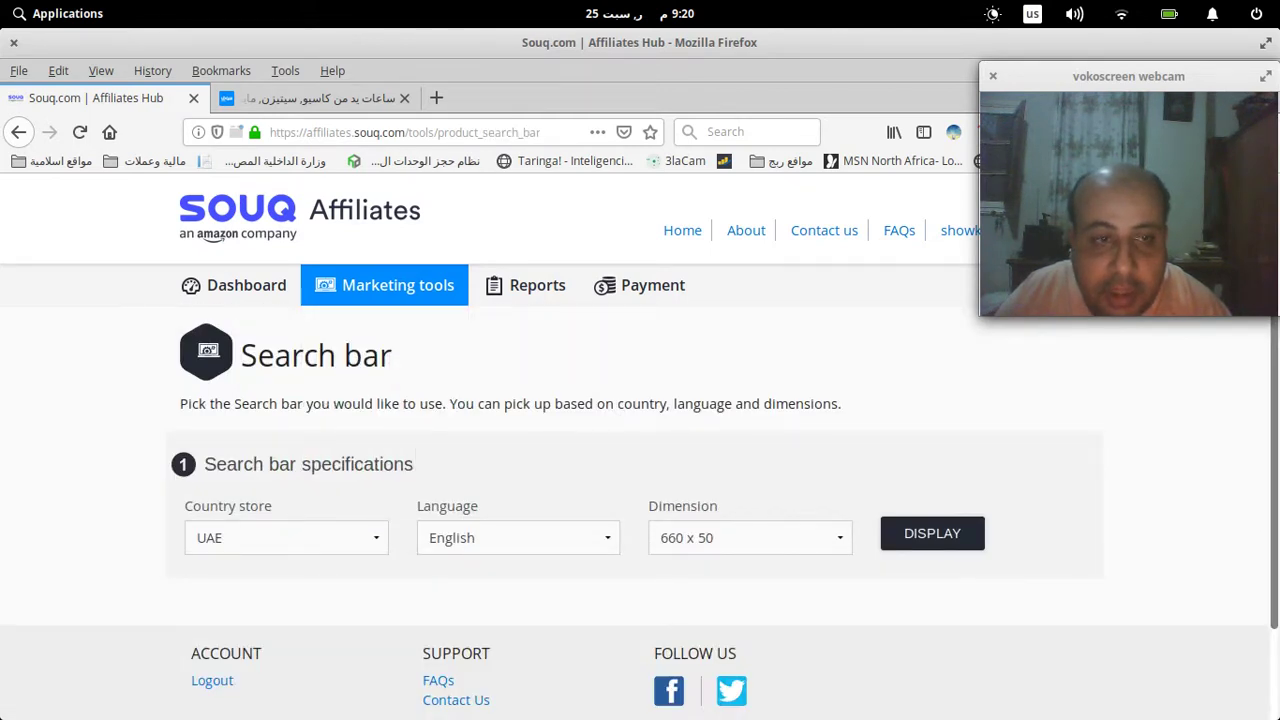
Set the search bar's country store to Saudi Arabia and its language to Arabic
scroll(640, 500, "down", 2)
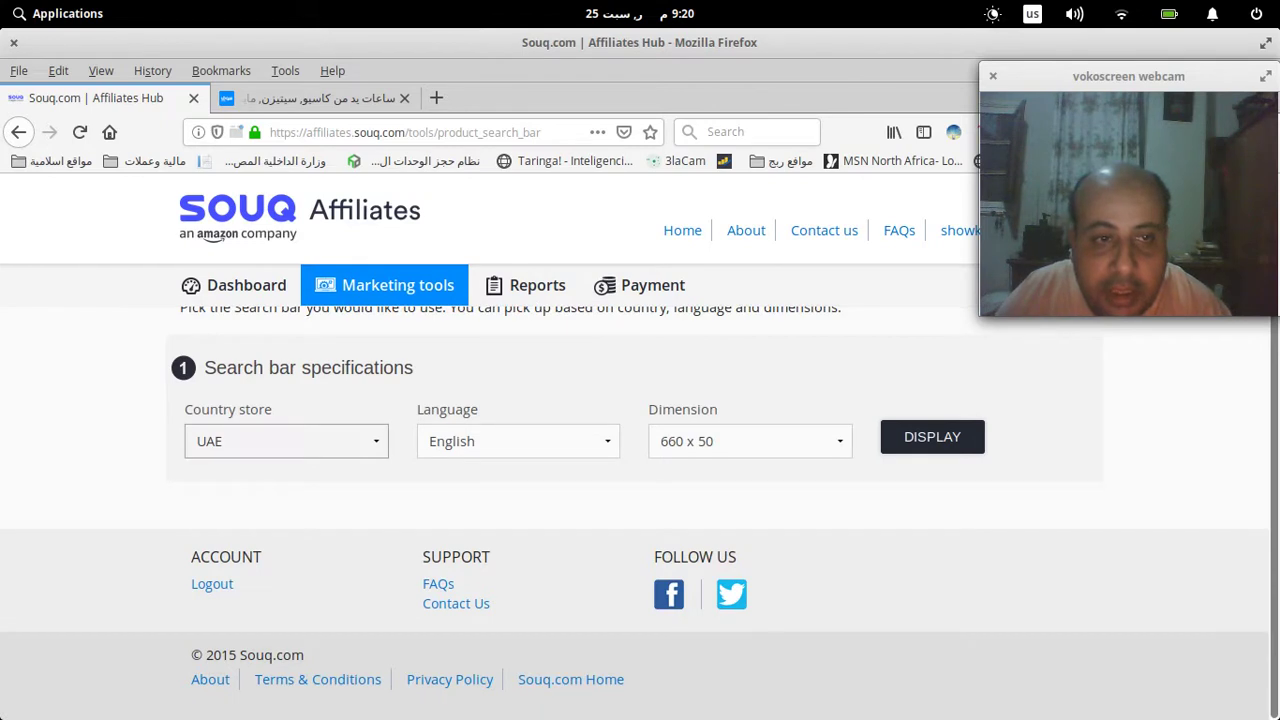
left_click(286, 441)
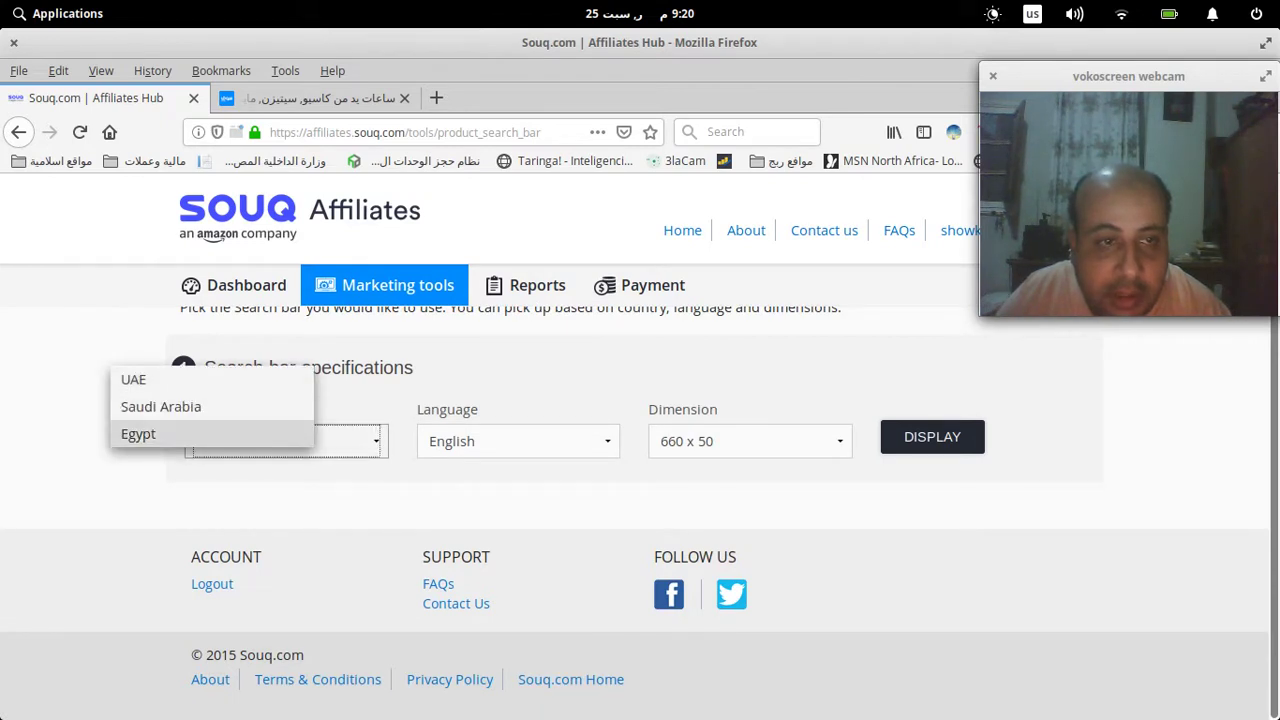
left_click(150, 405)
left_click(517, 441)
left_click(372, 406)
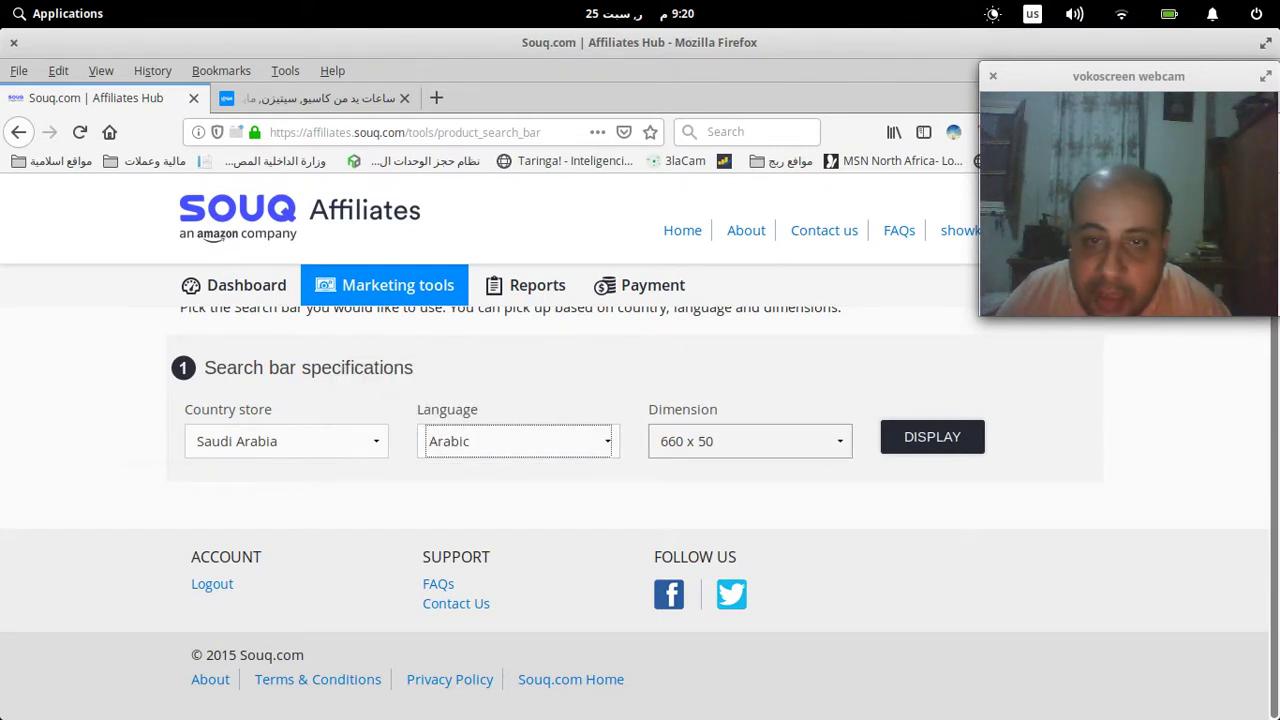
Choose the 660 x 50 dimension and generate the search bar with its embed code
left_click(750, 441)
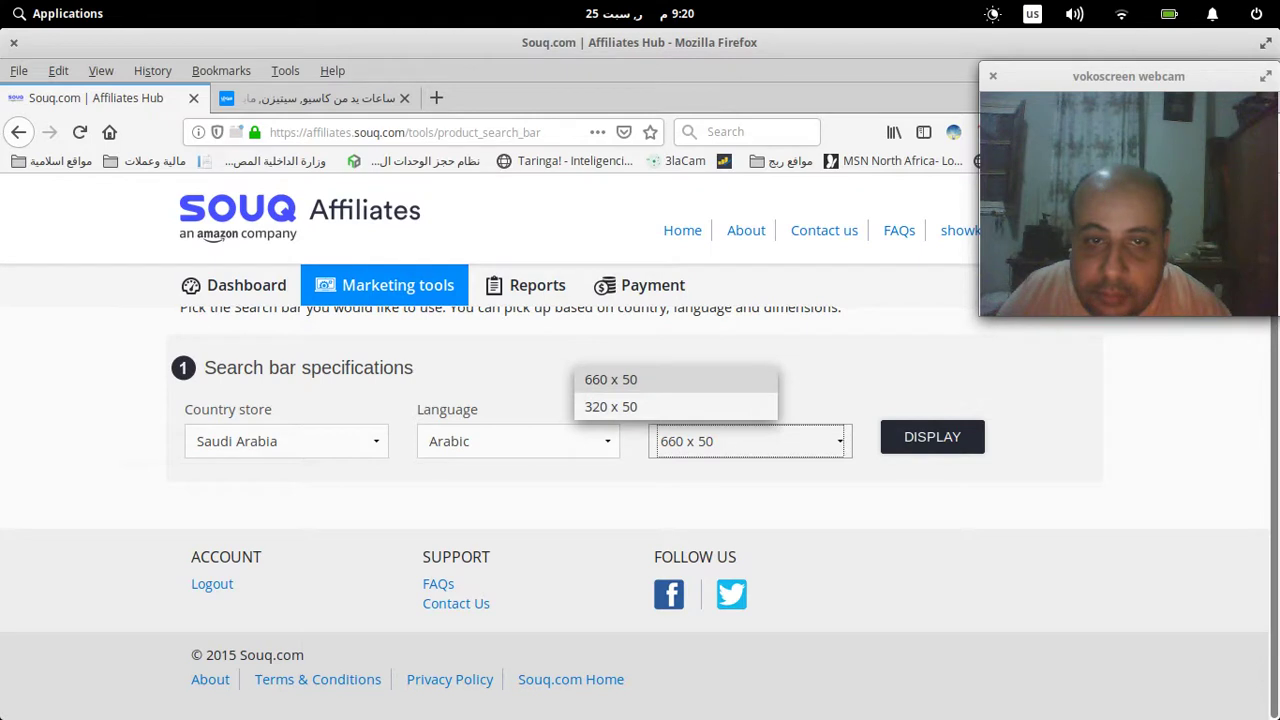
left_click(676, 380)
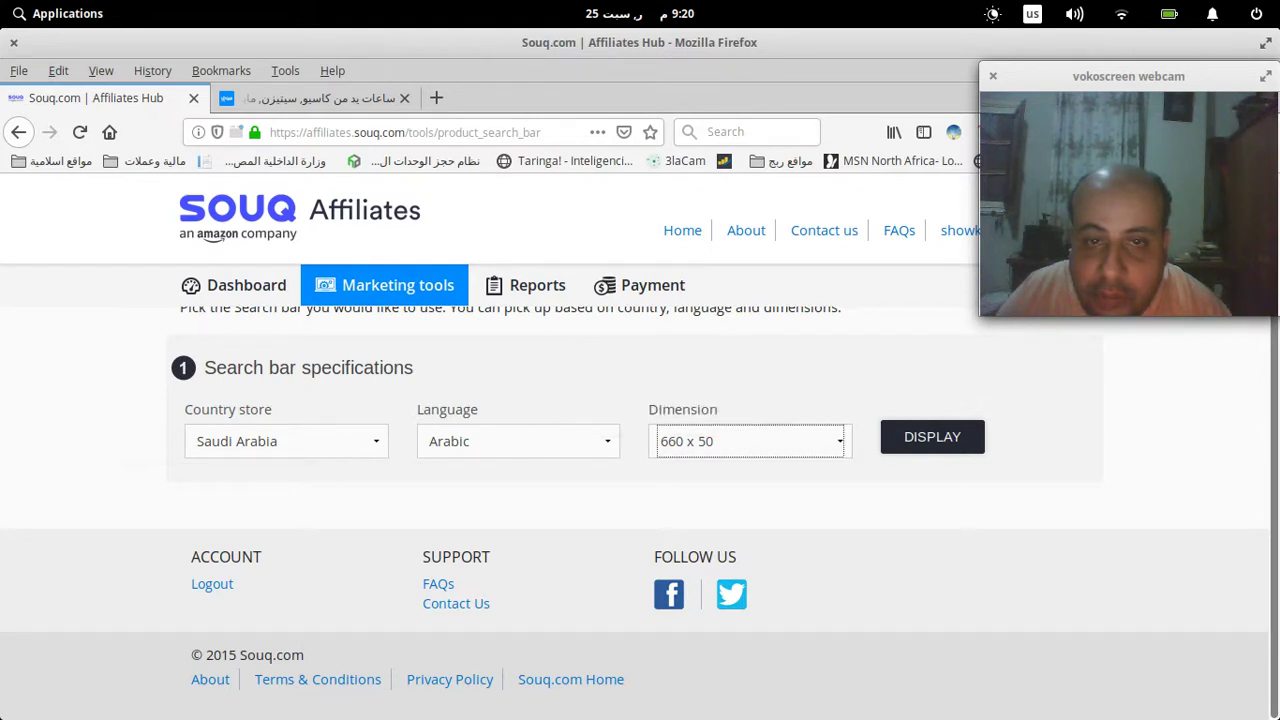
left_click(932, 437)
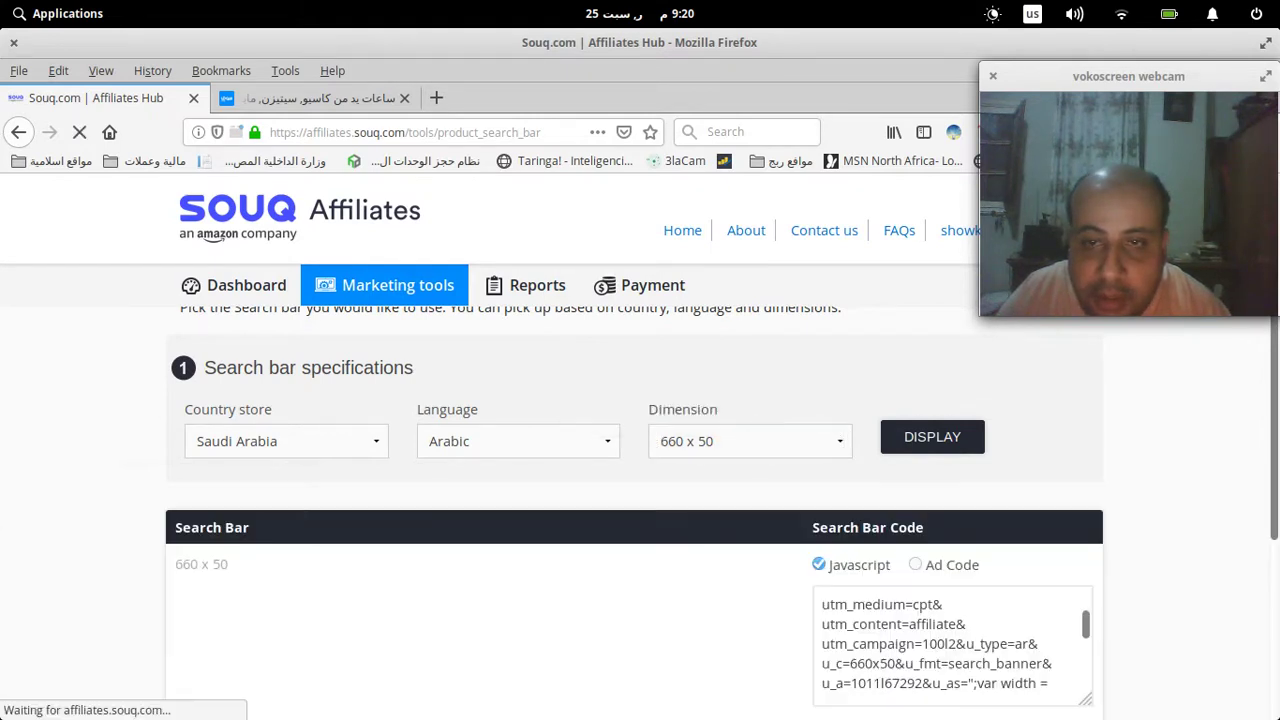
Switch the search bar code from Javascript to Ad Code and copy it to the clipboard
scroll(640, 512, "down", 3)
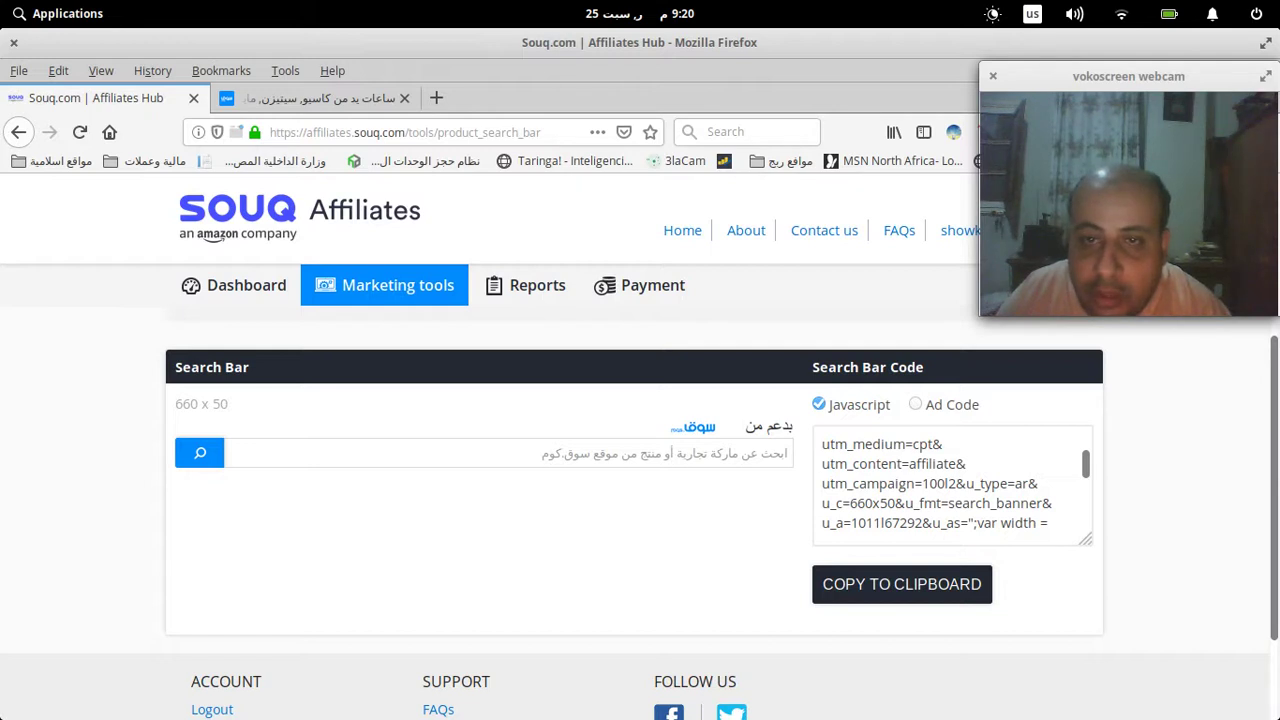
left_click(915, 404)
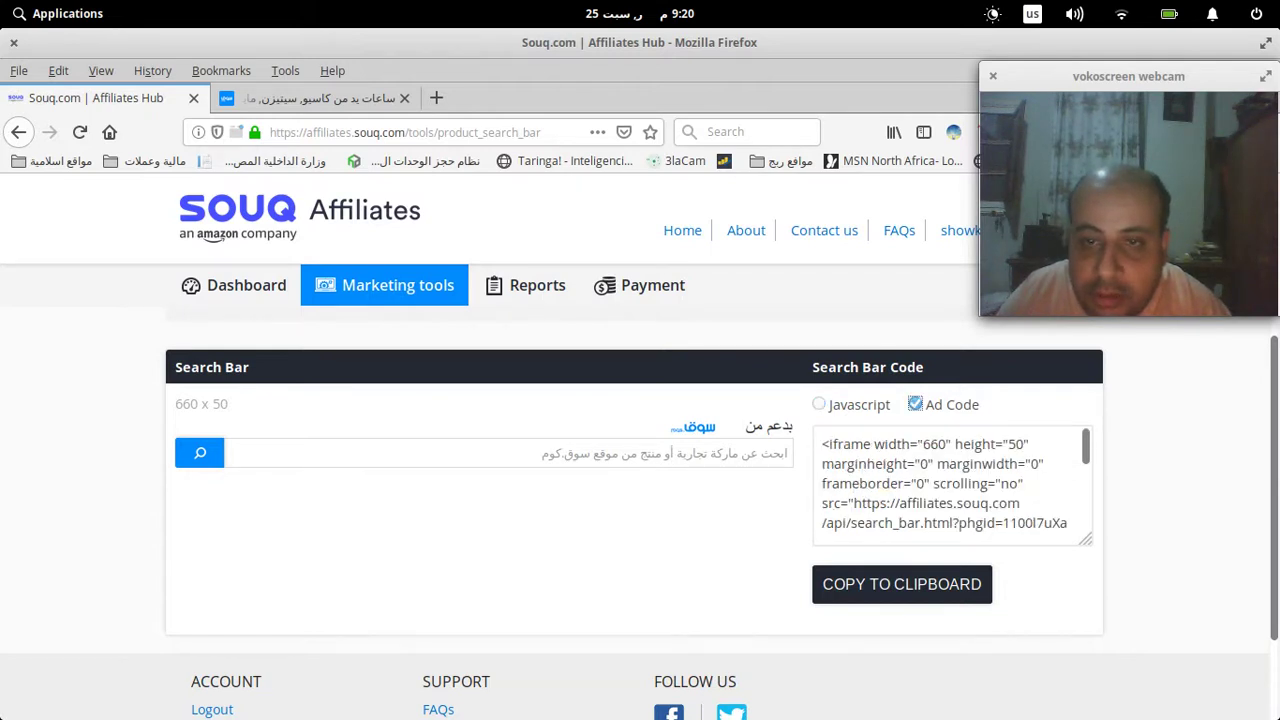
scroll(950, 485, "down", 3)
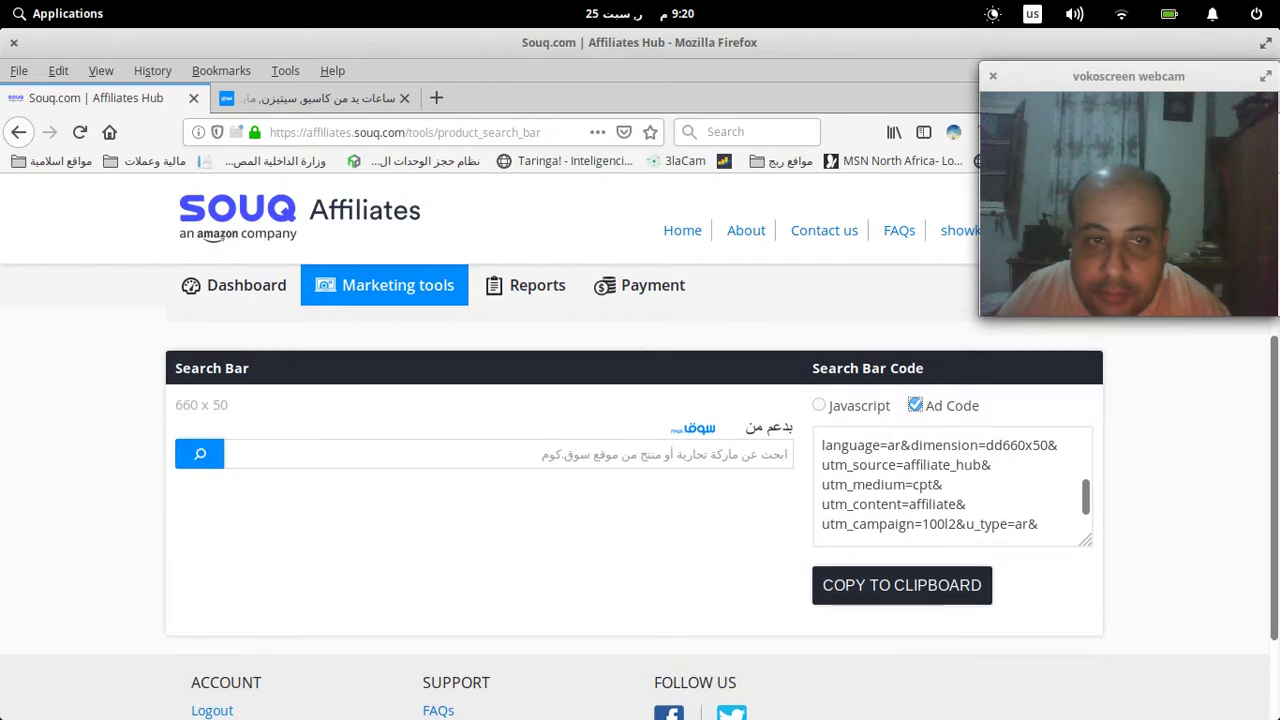
scroll(640, 500, "up", 2)
mouse_move(369, 327)
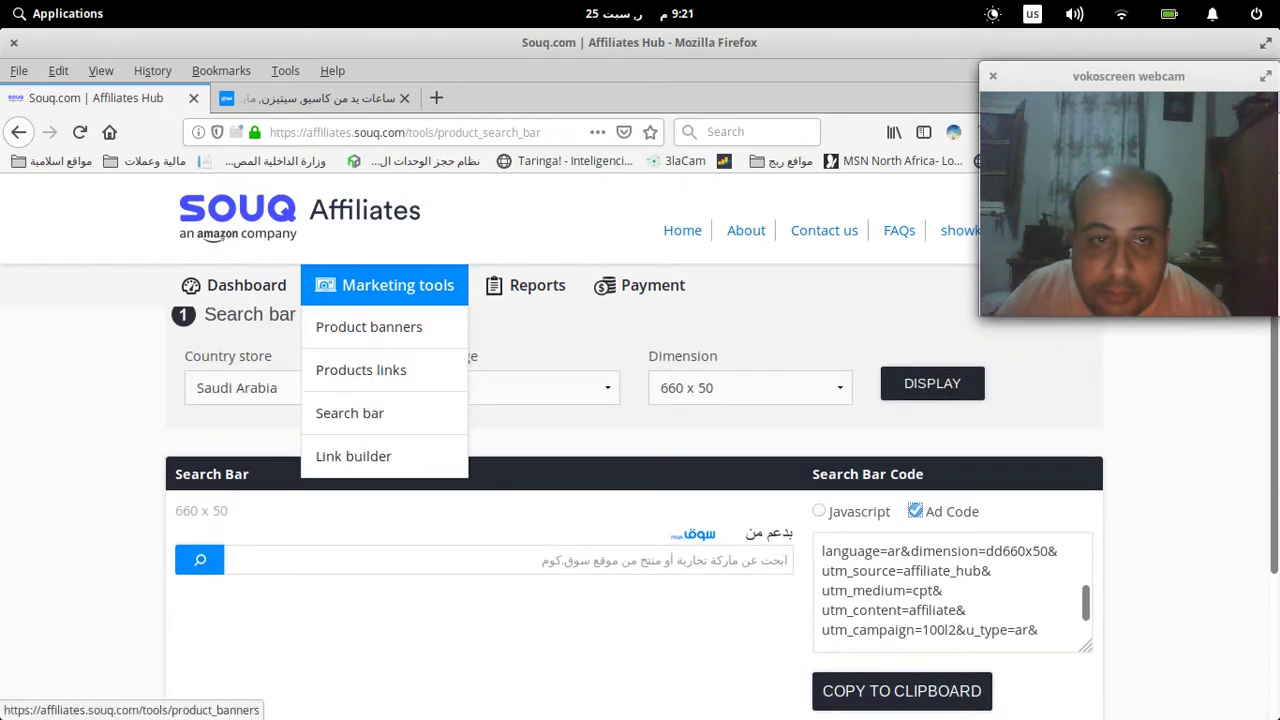
scroll(440, 600, "down", 4)
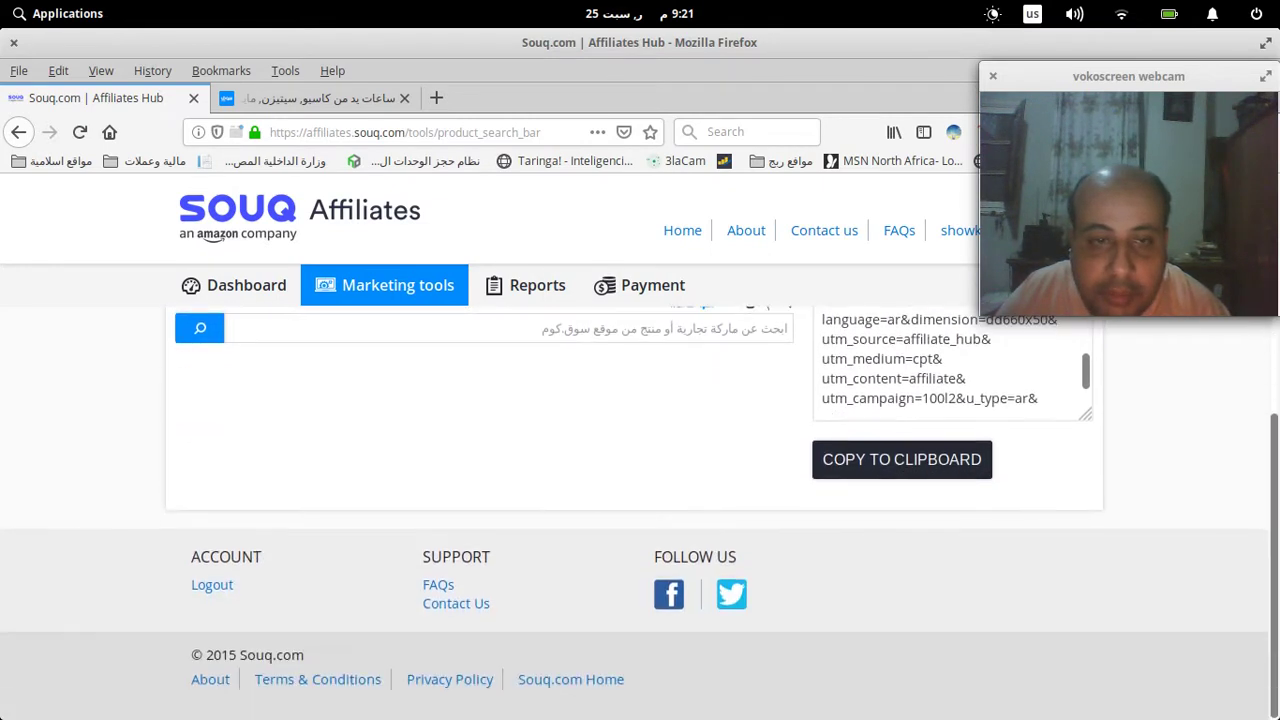
scroll(440, 600, "up", 3)
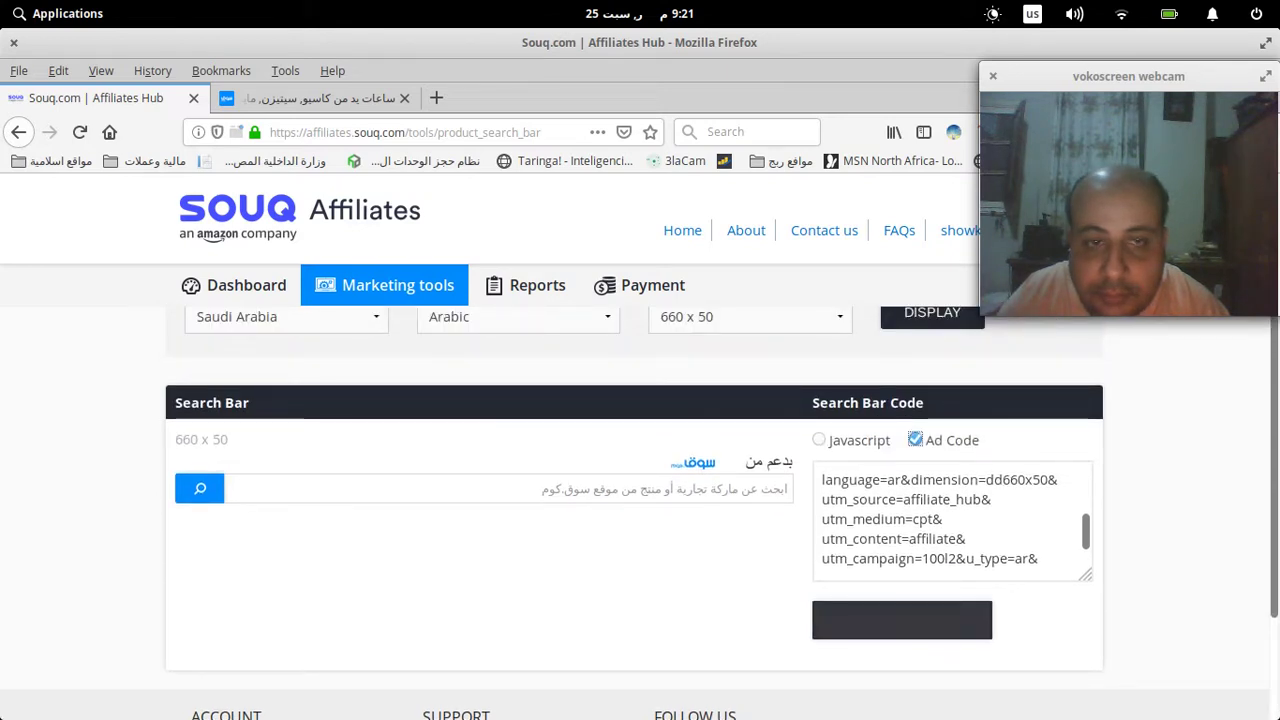
scroll(900, 620, "up", 3)
scroll(640, 520, "down", 4)
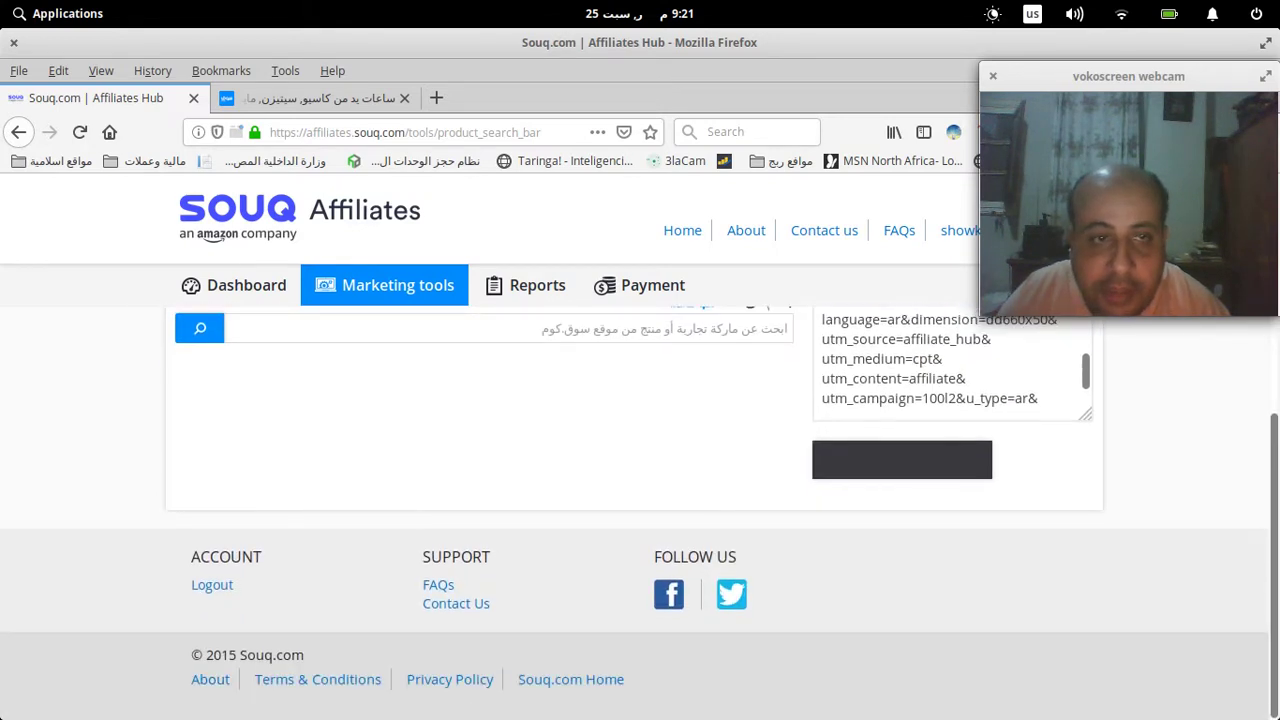
Open the Link builder marketing tool in place of the search bar page
scroll(640, 520, "up", 3)
scroll(640, 520, "up", 3)
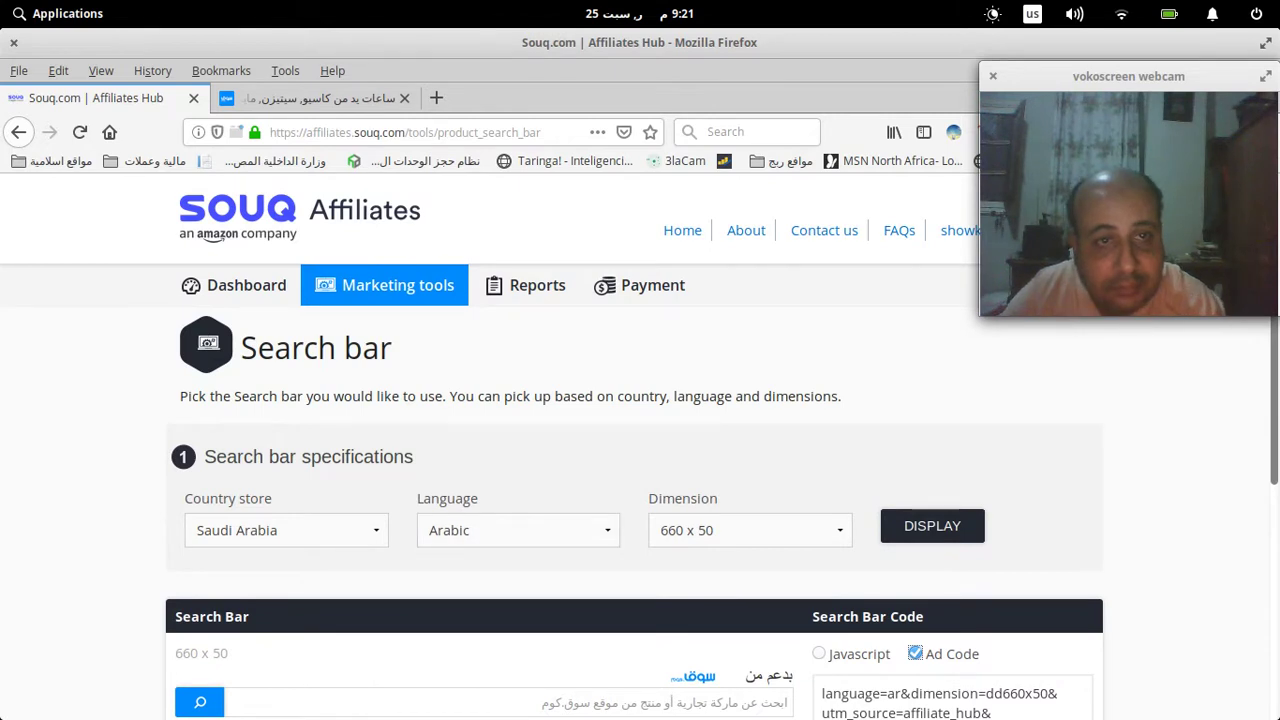
mouse_move(385, 286)
left_click(353, 456)
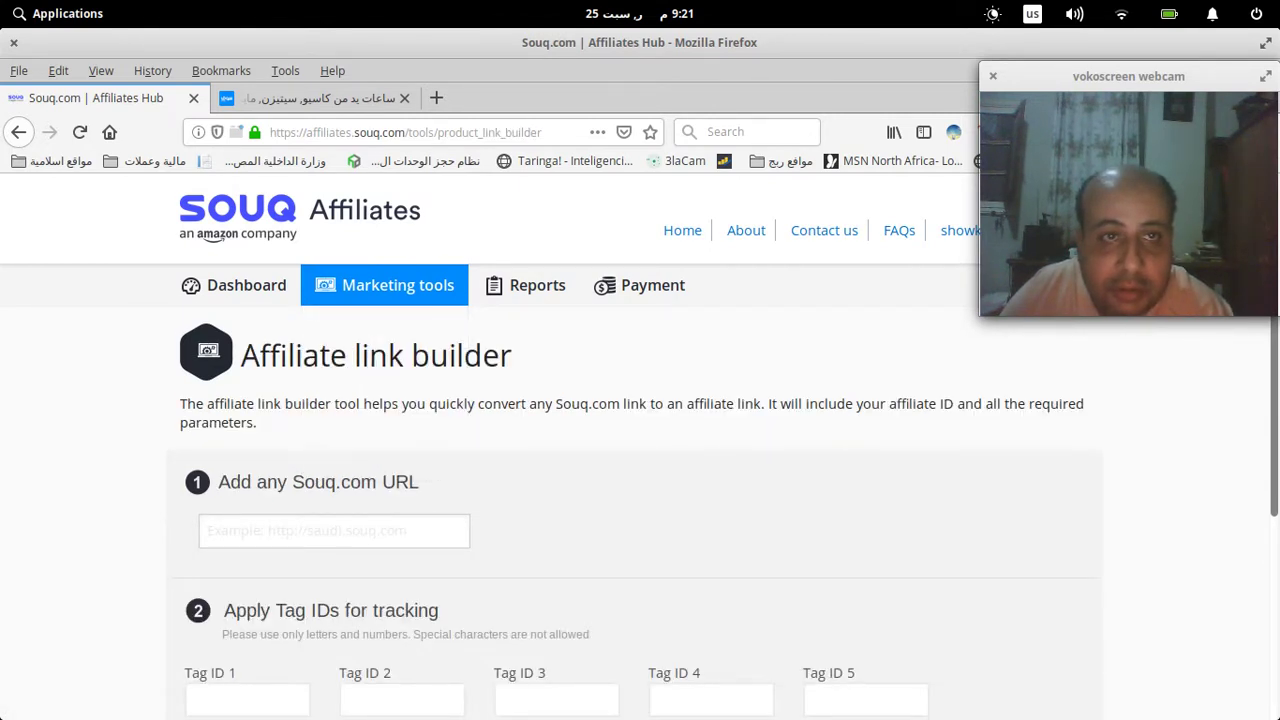
scroll(640, 500, "down", 2)
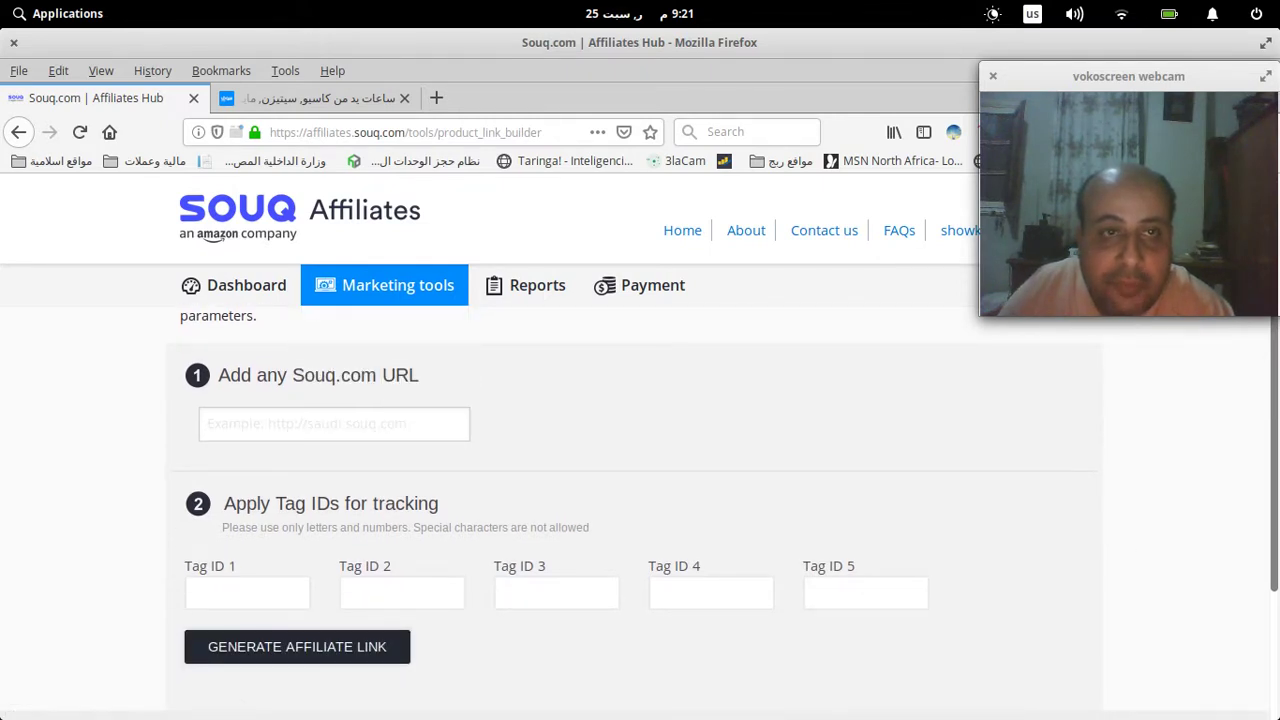
Copy the product link of the Casio LTP-1275G-9A women's watch from the Souq Egypt watch listing
left_click(320, 98)
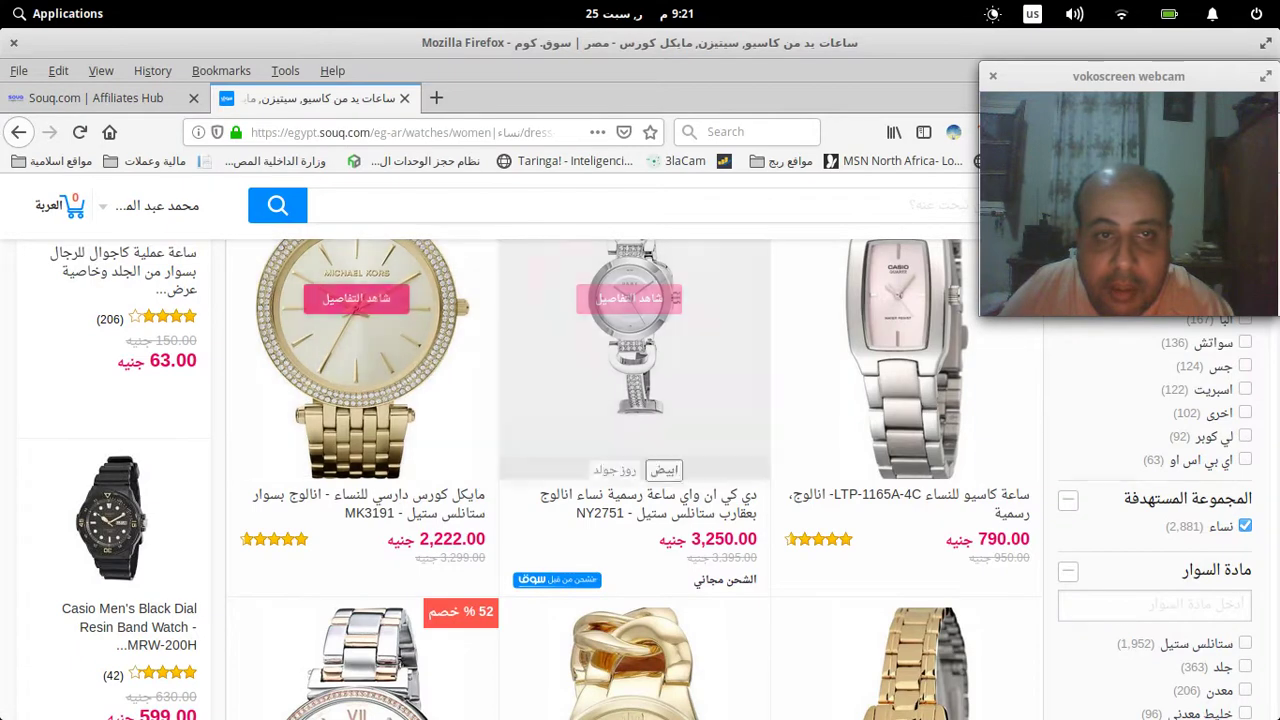
scroll(640, 480, "up", 4)
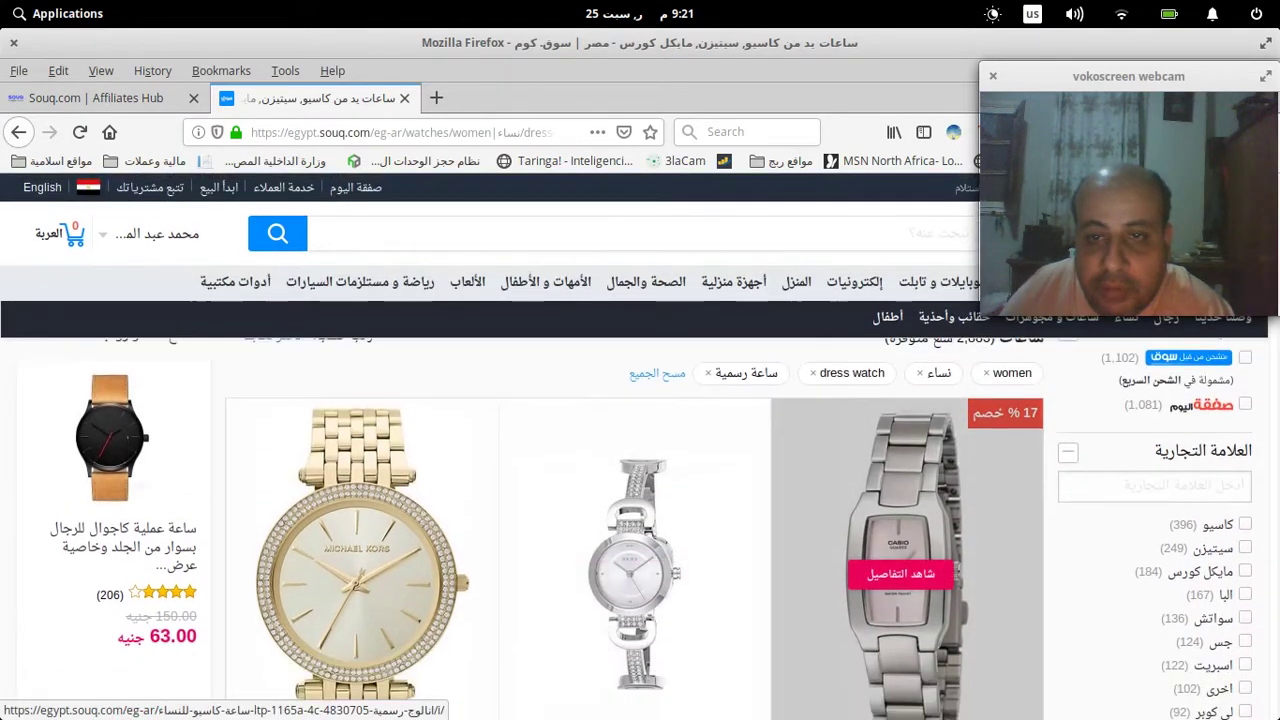
scroll(900, 580, "down", 5)
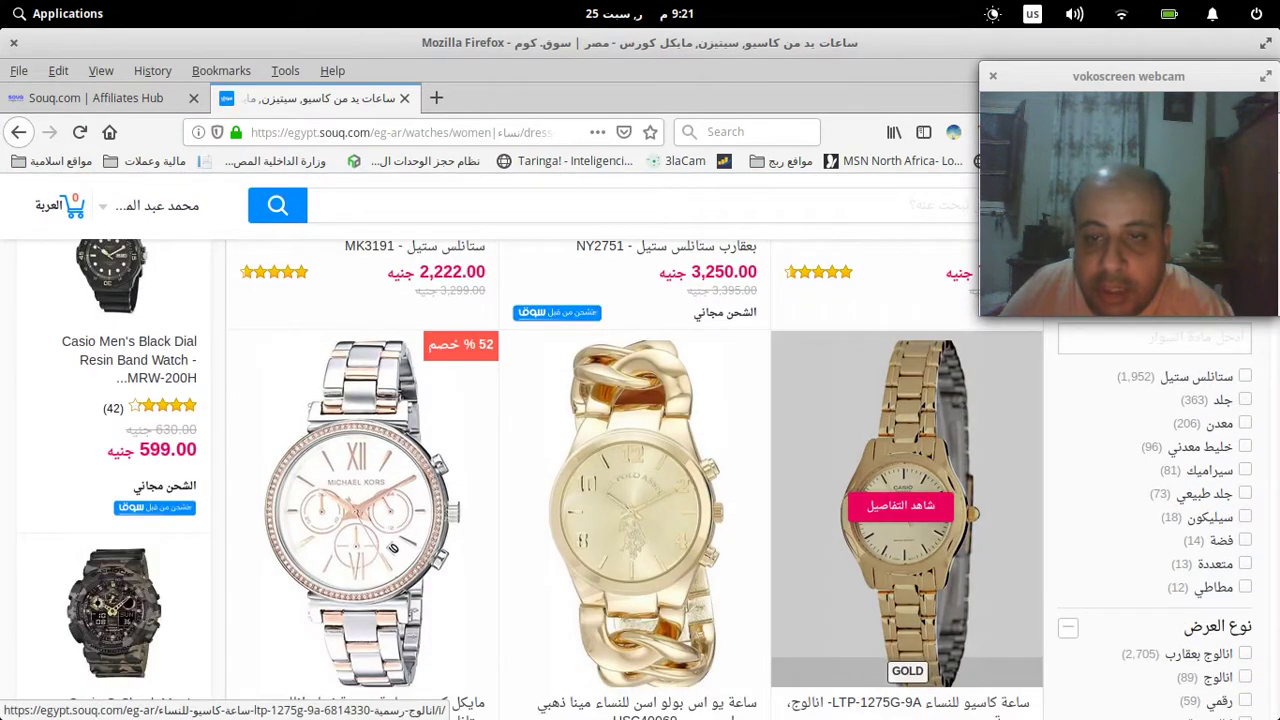
scroll(900, 505, "down", 3)
right_click(860, 348)
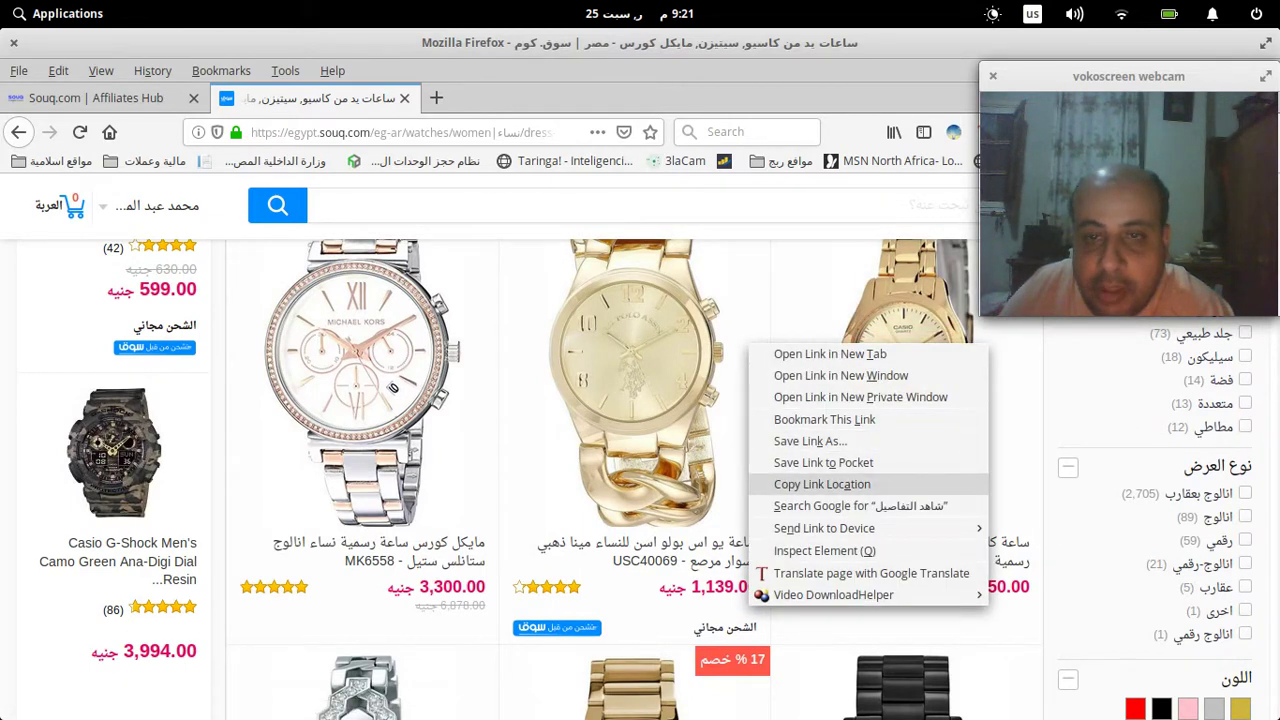
left_click(822, 484)
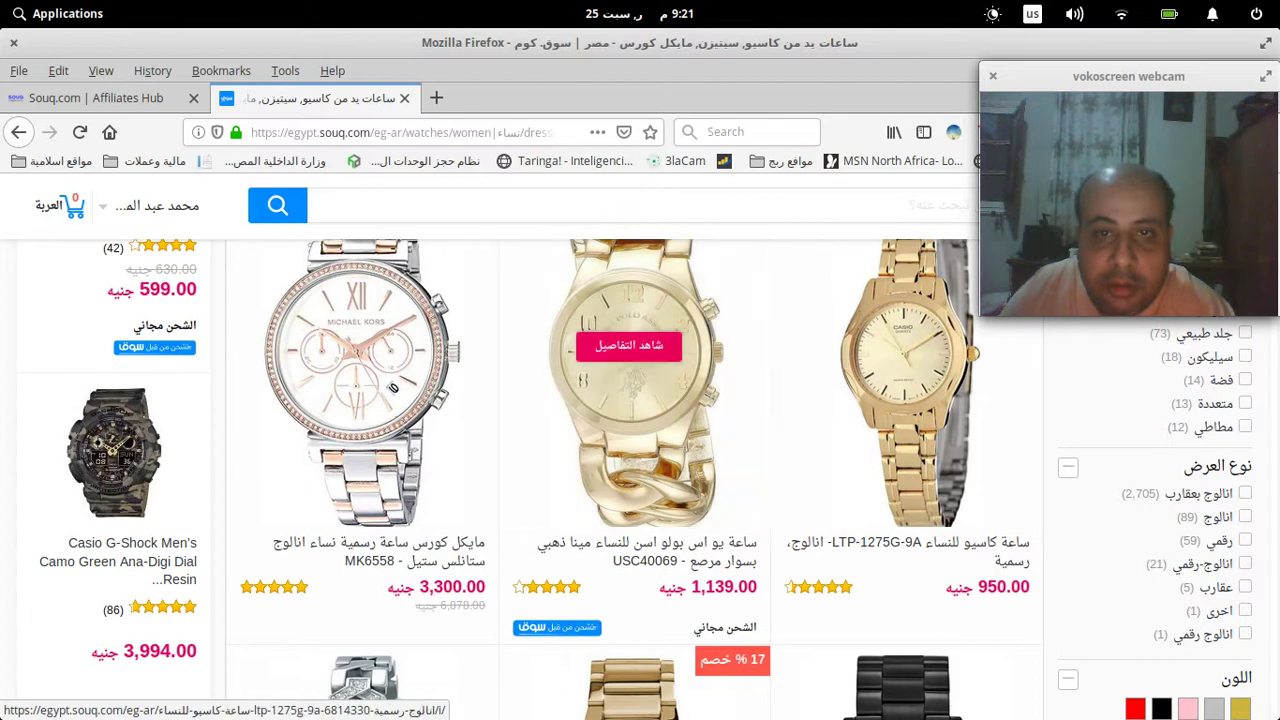
Paste the copied watch link as the Souq.com URL in the link builder and generate its affiliate link without tag IDs
key("ctrl+Page_Up")
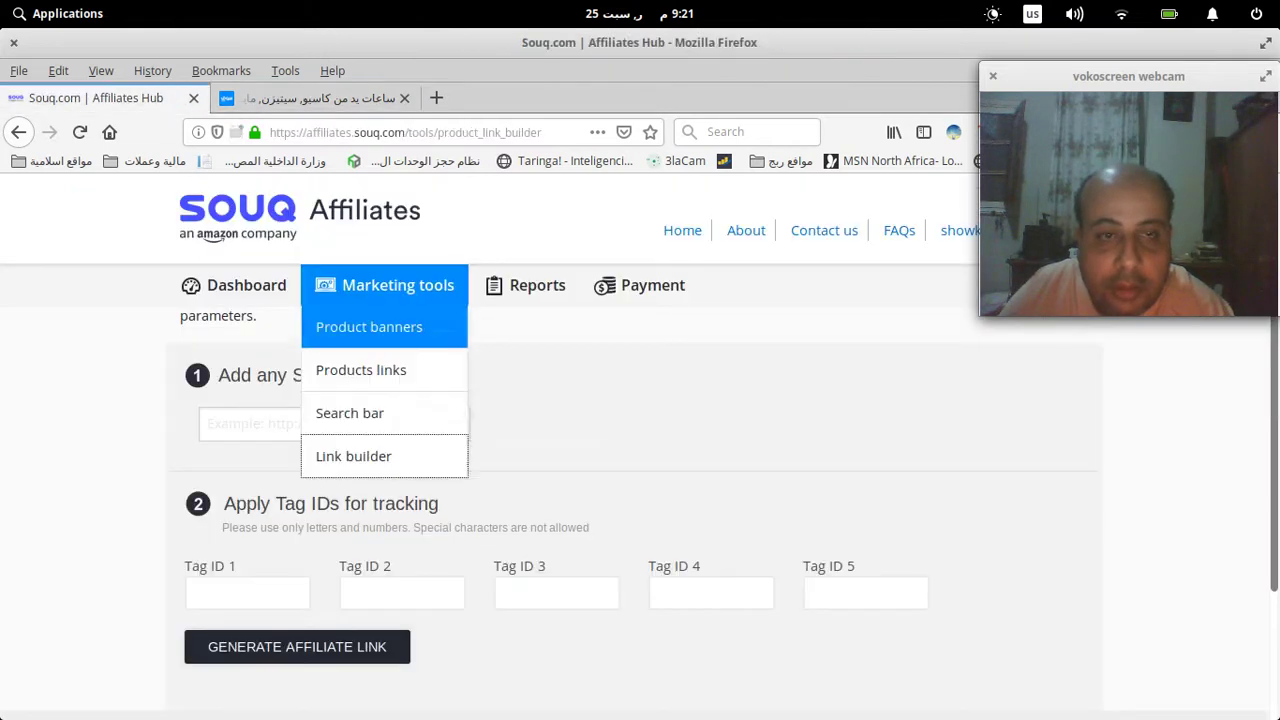
right_click(215, 423)
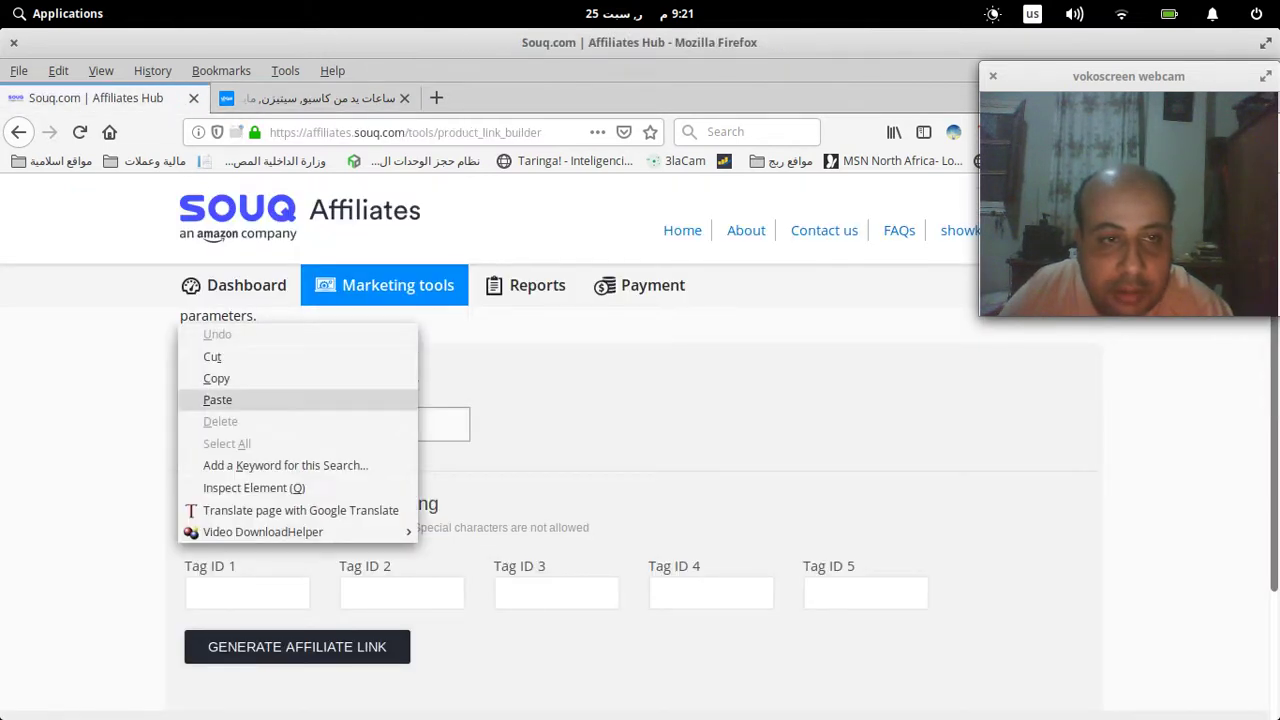
left_click(205, 400)
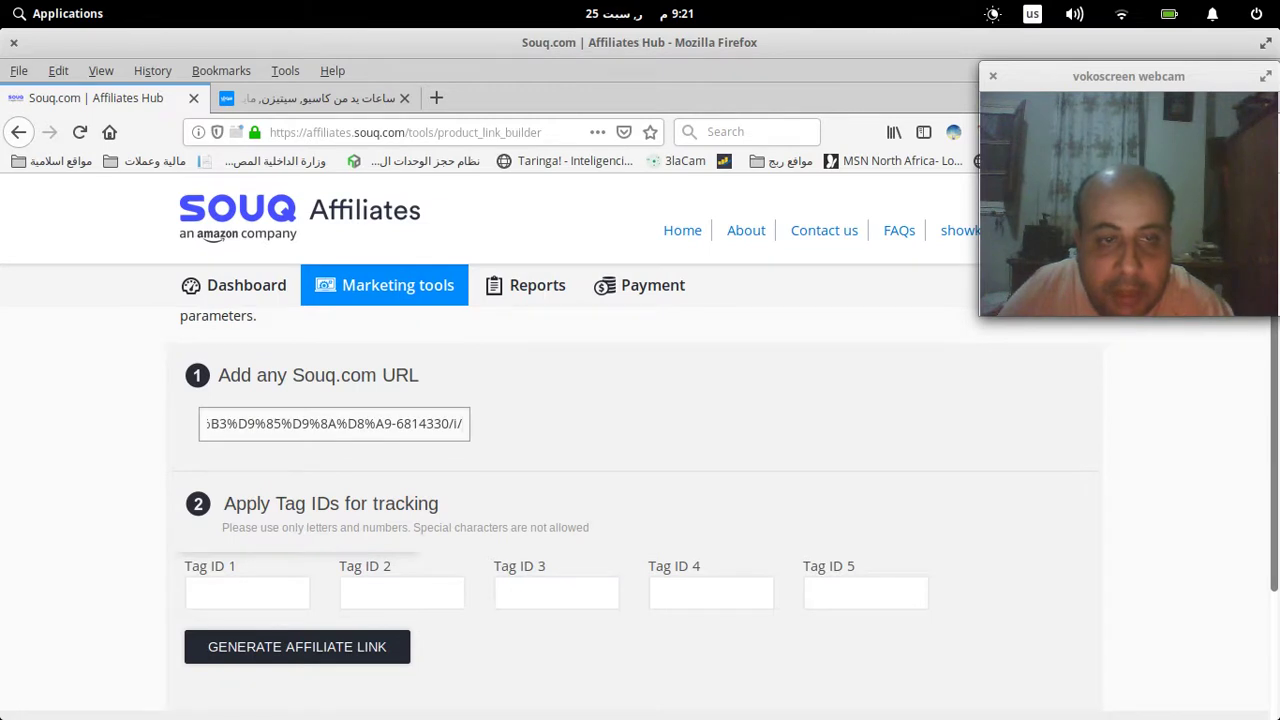
scroll(640, 500, "down", 3)
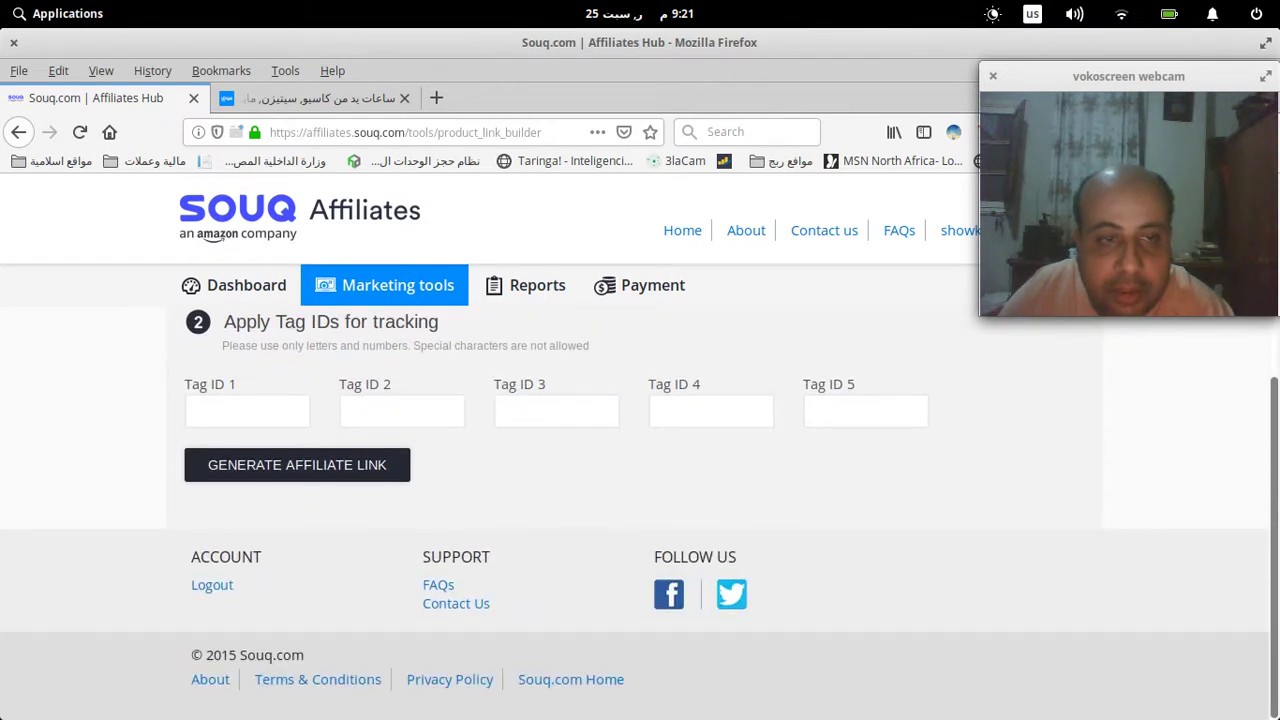
left_click(297, 465)
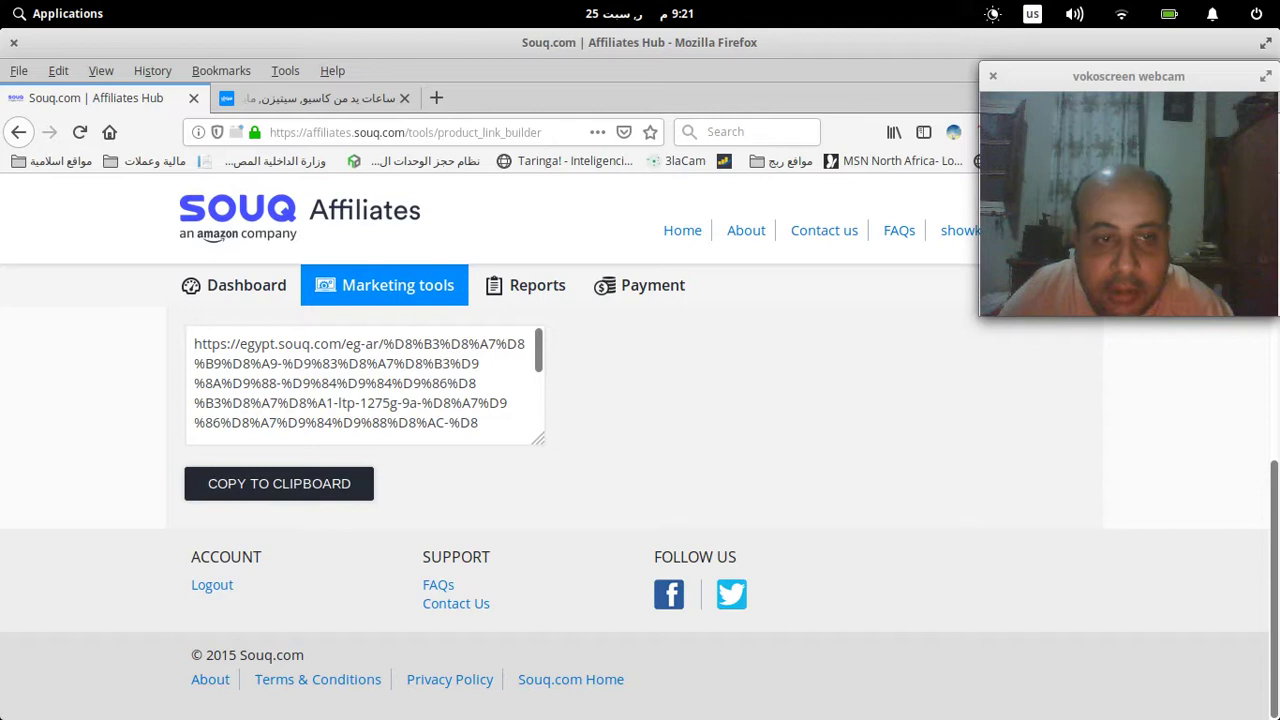
Review the link builder's sections and read the converted affiliate link through to its tracking parameters at the end
scroll(640, 500, "up", 2)
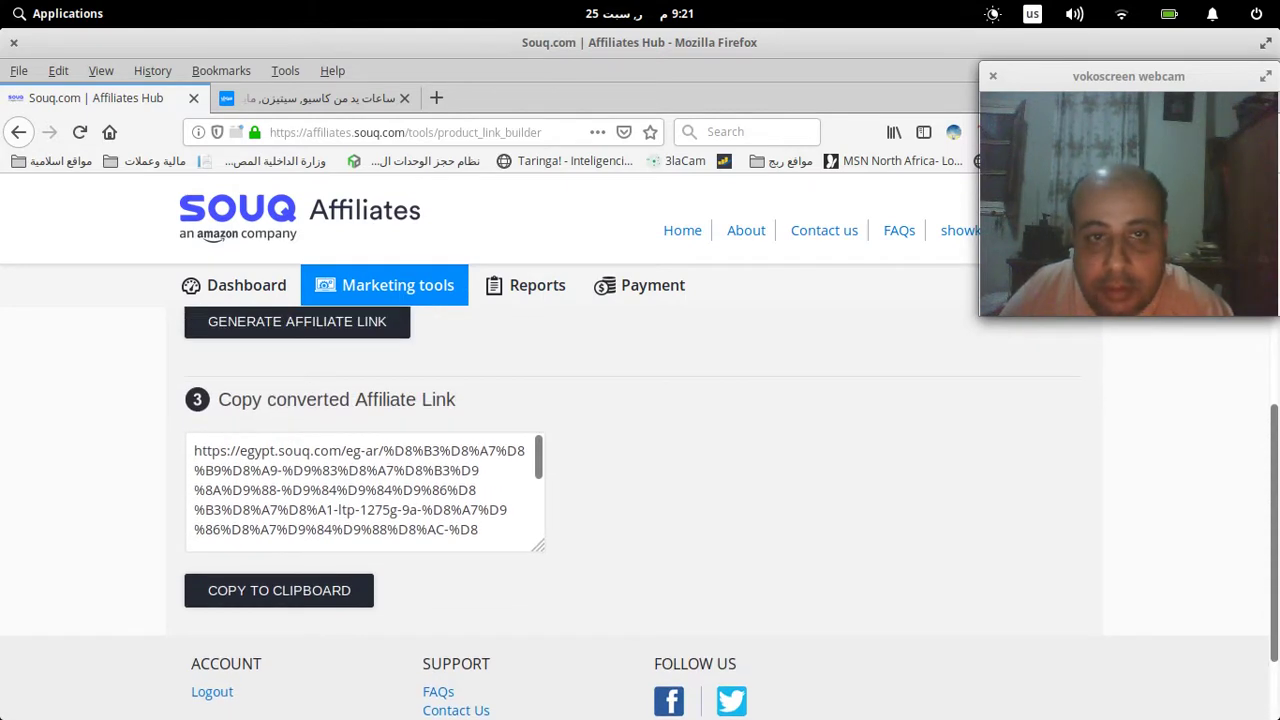
scroll(640, 512, "up", 1)
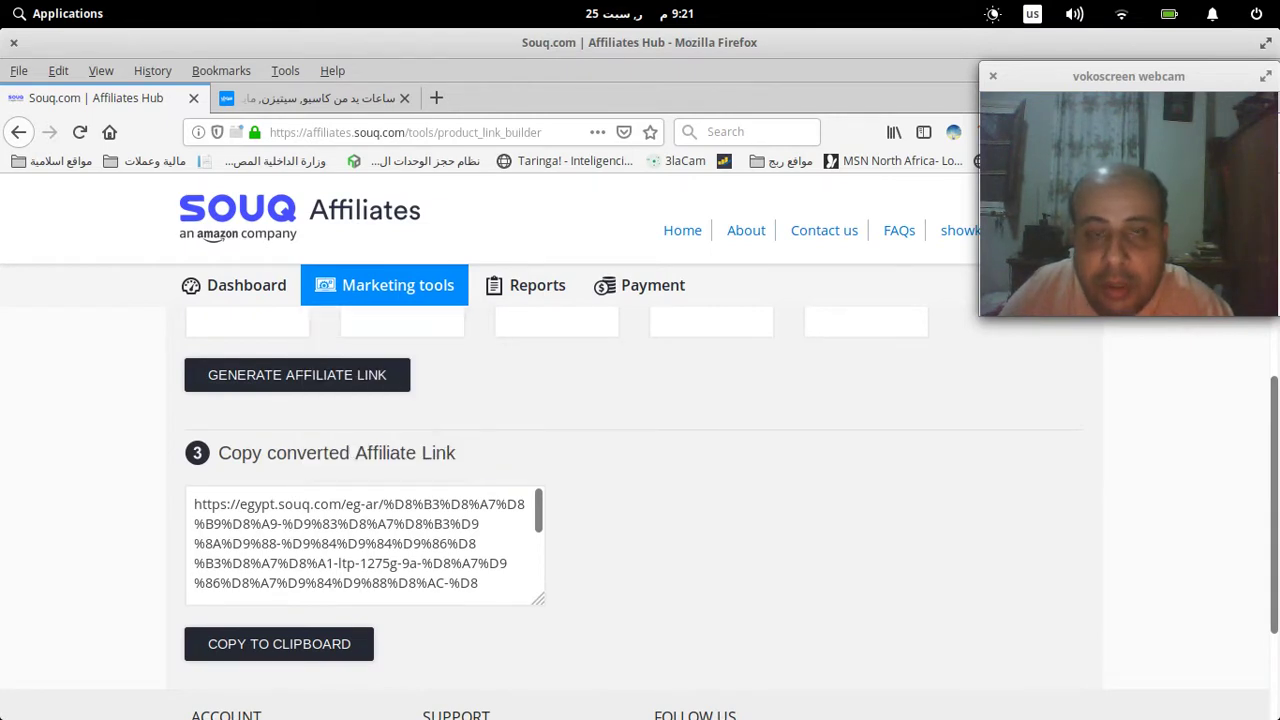
scroll(640, 512, "up", 3)
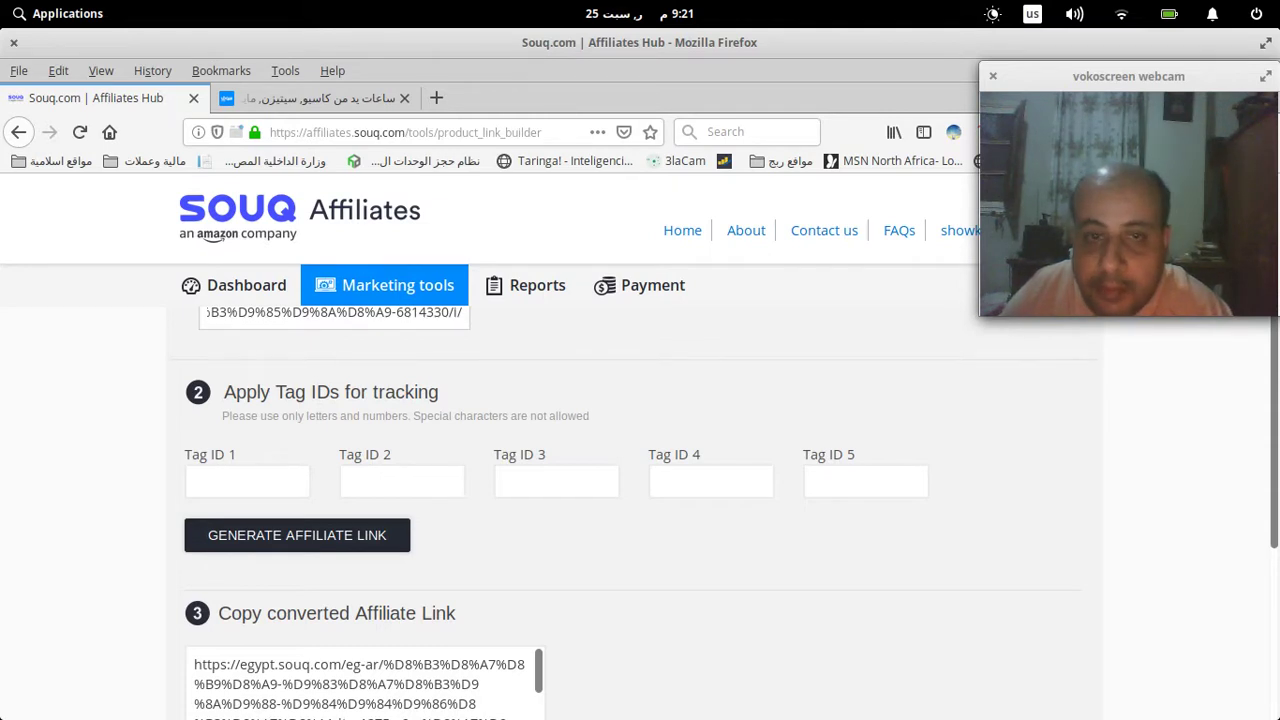
scroll(640, 512, "down", 3)
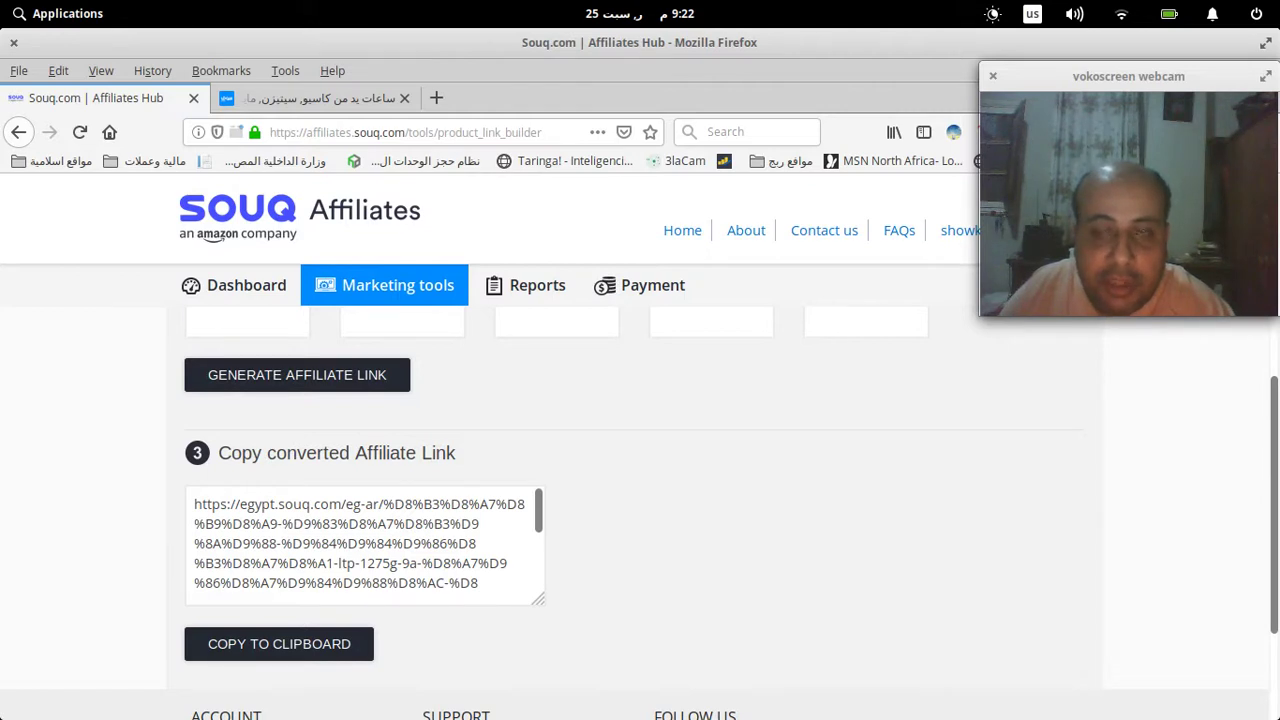
scroll(365, 545, "down", 5)
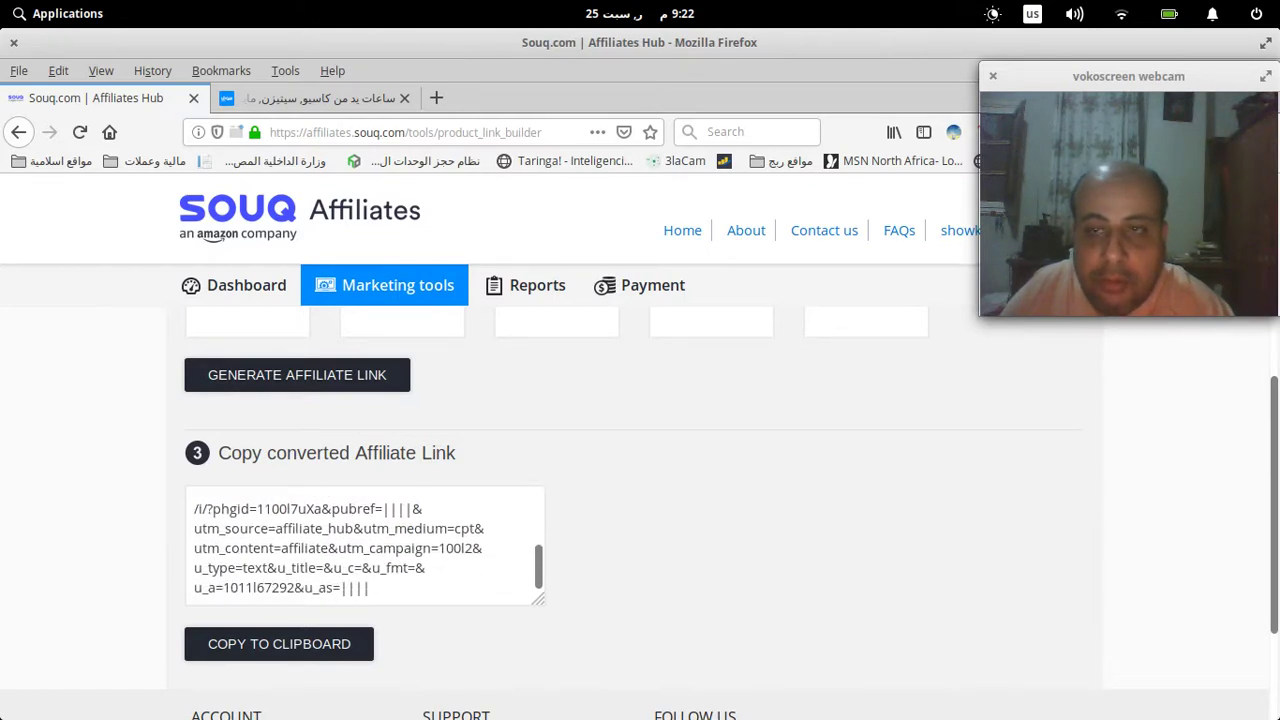
mouse_move(959, 700)
left_click(1076, 690)
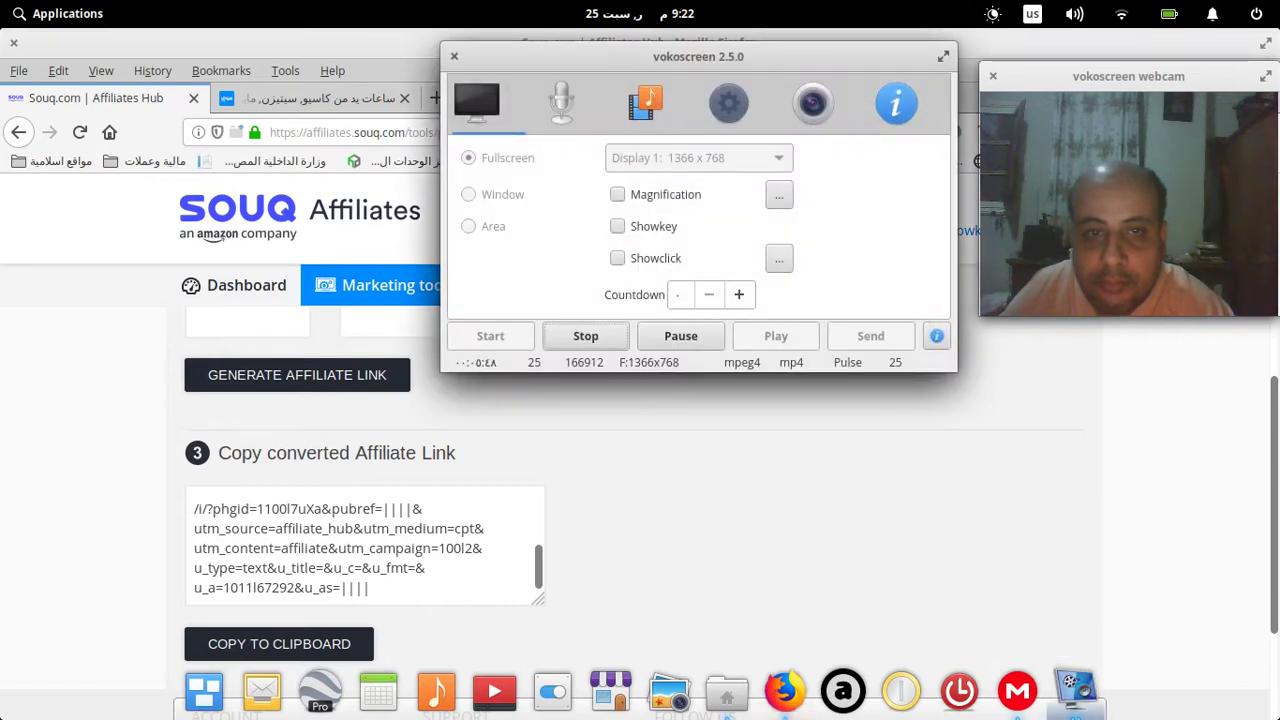